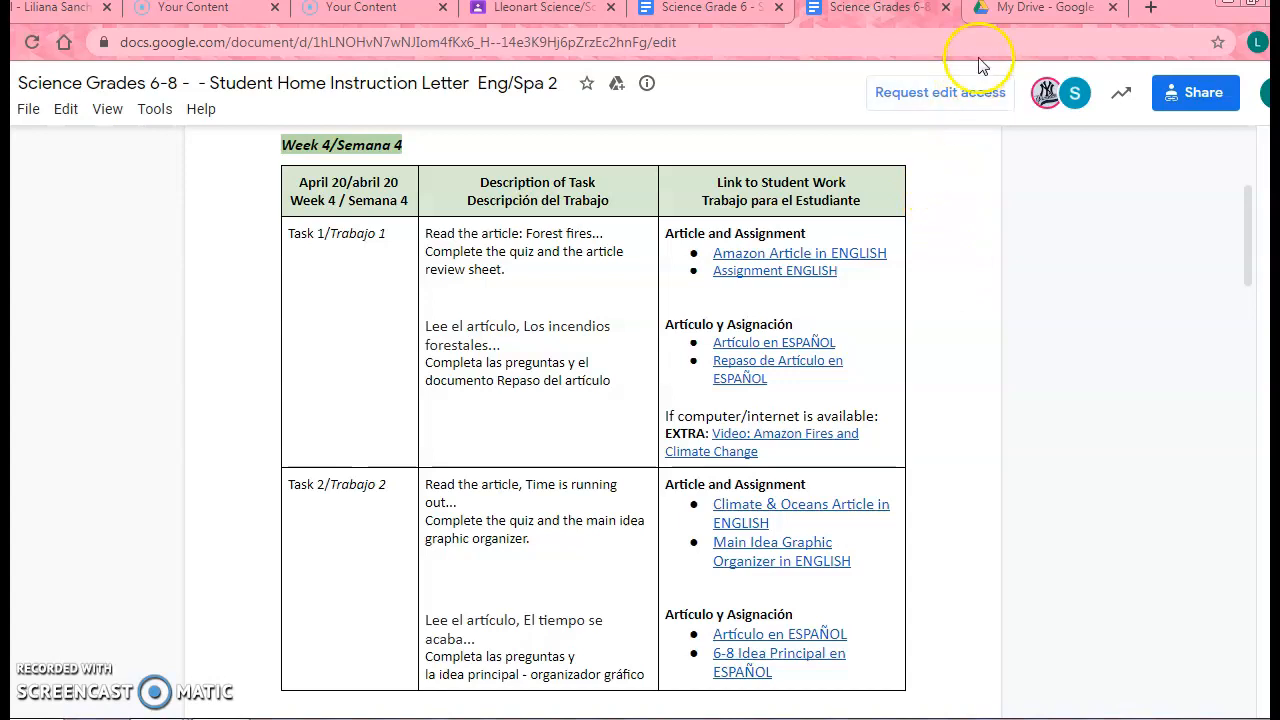
left_click(1000, 10)
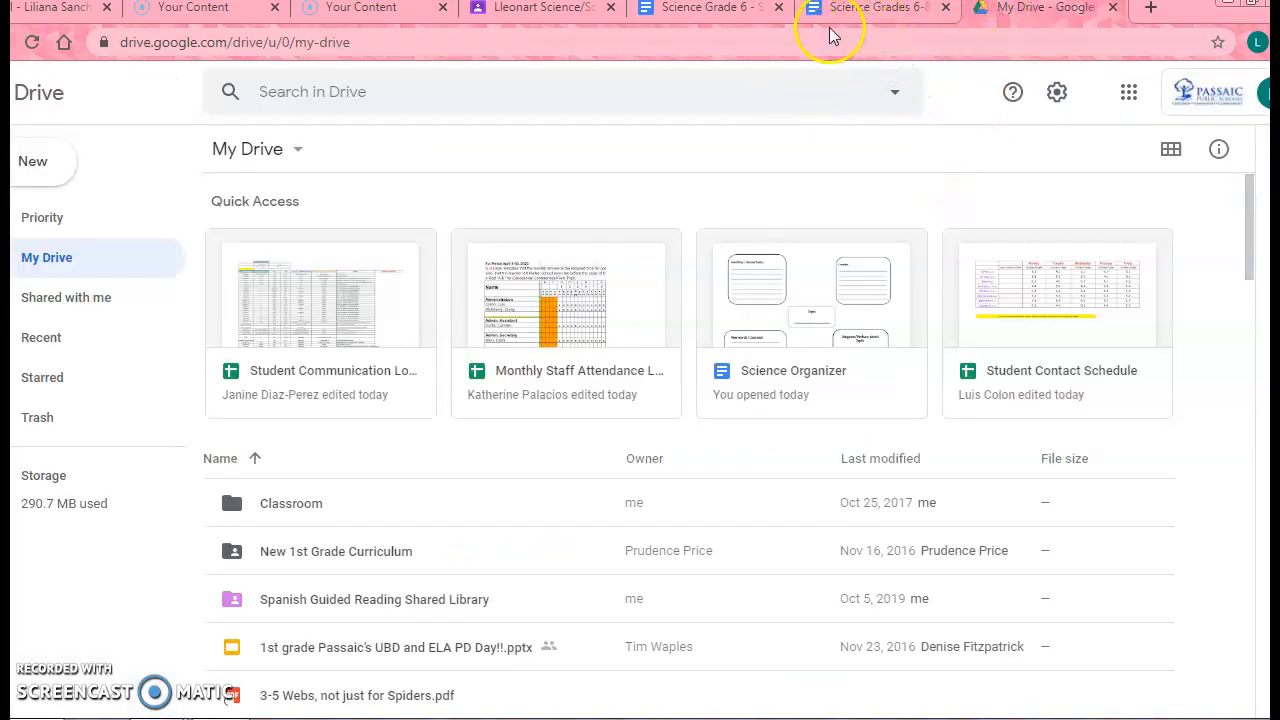
left_click(860, 12)
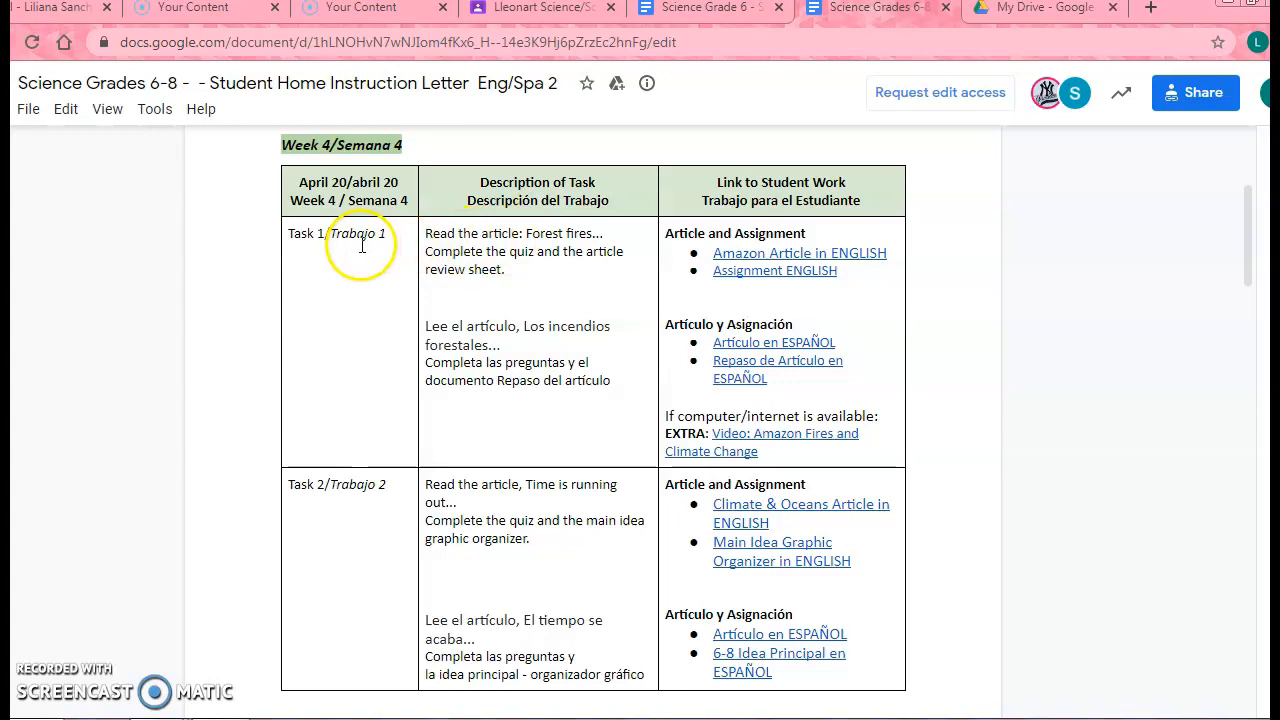
left_click_drag(326, 234, 288, 237)
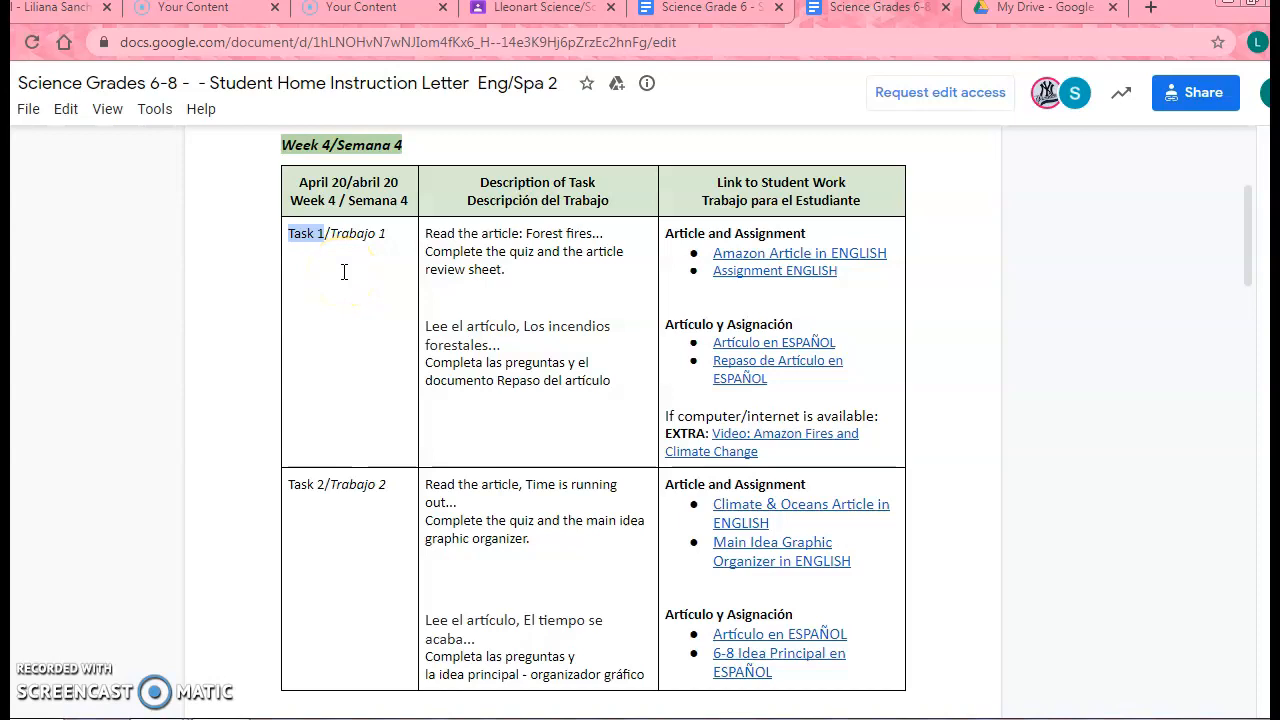
left_click(344, 272)
Step: Open the Task 1 Amazon article in English, add a shortcut to it in My Drive, and close it
left_click(786, 254)
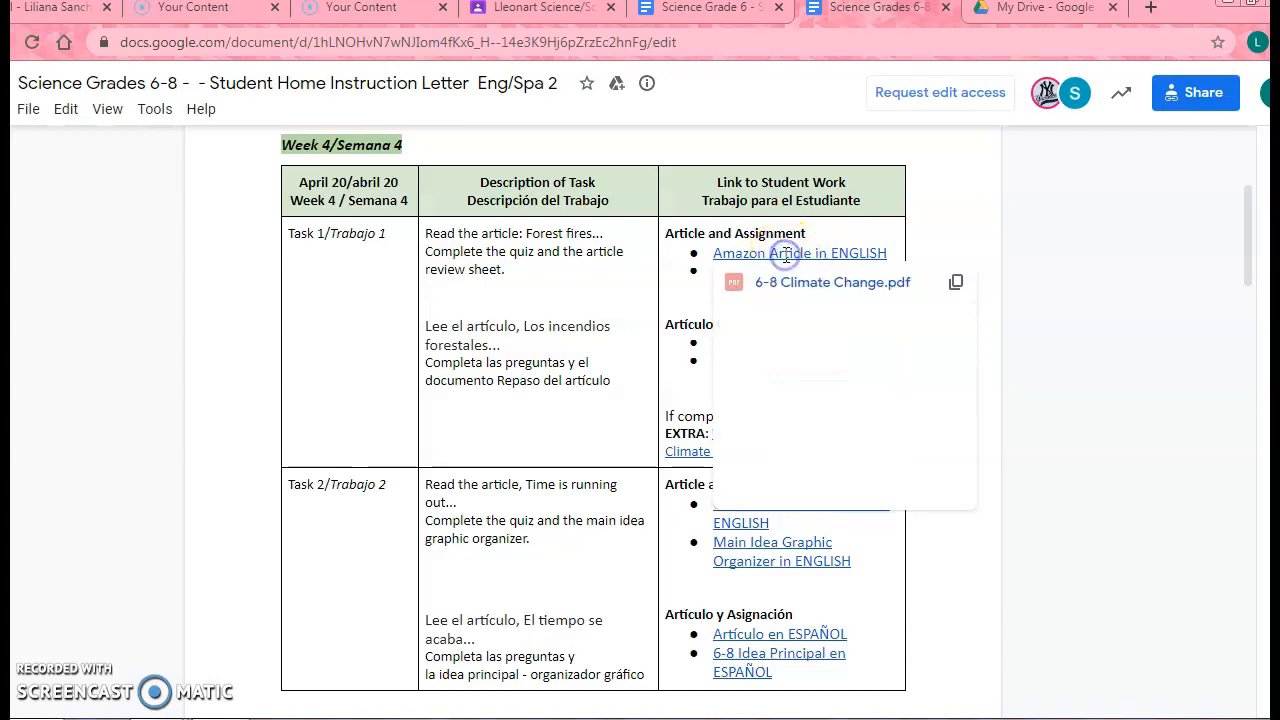
left_click(780, 282)
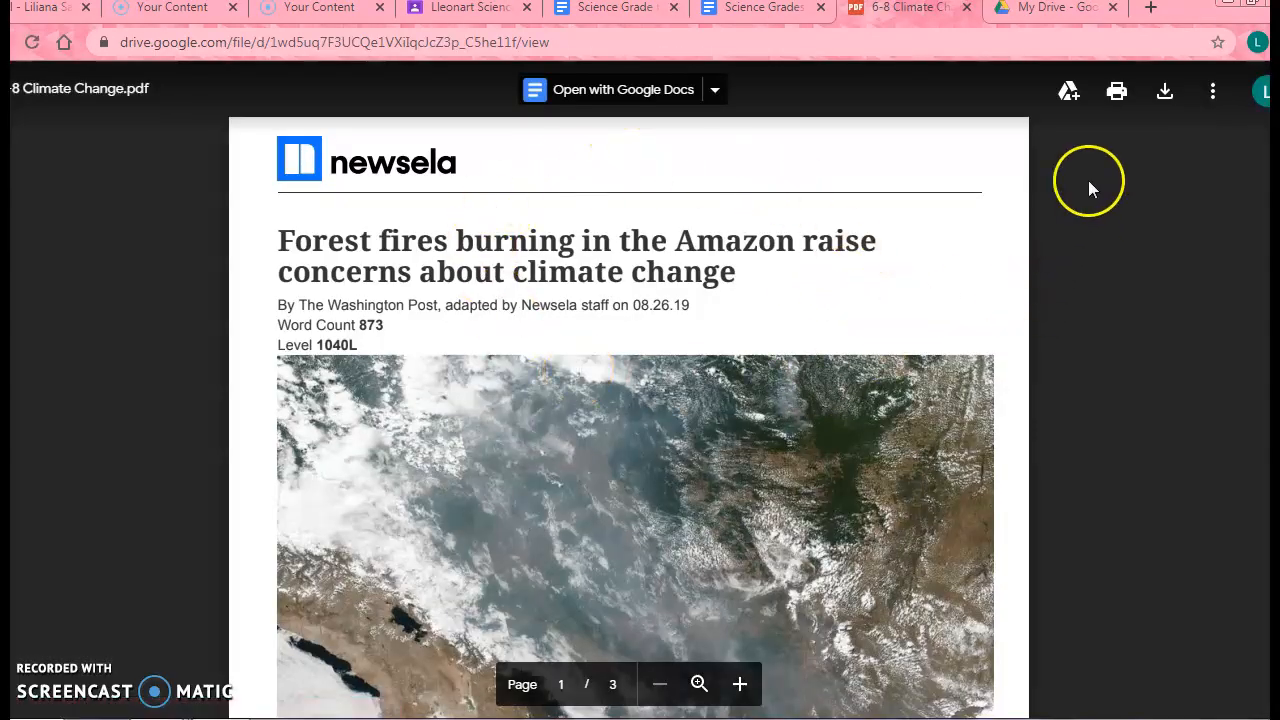
left_click(1077, 100)
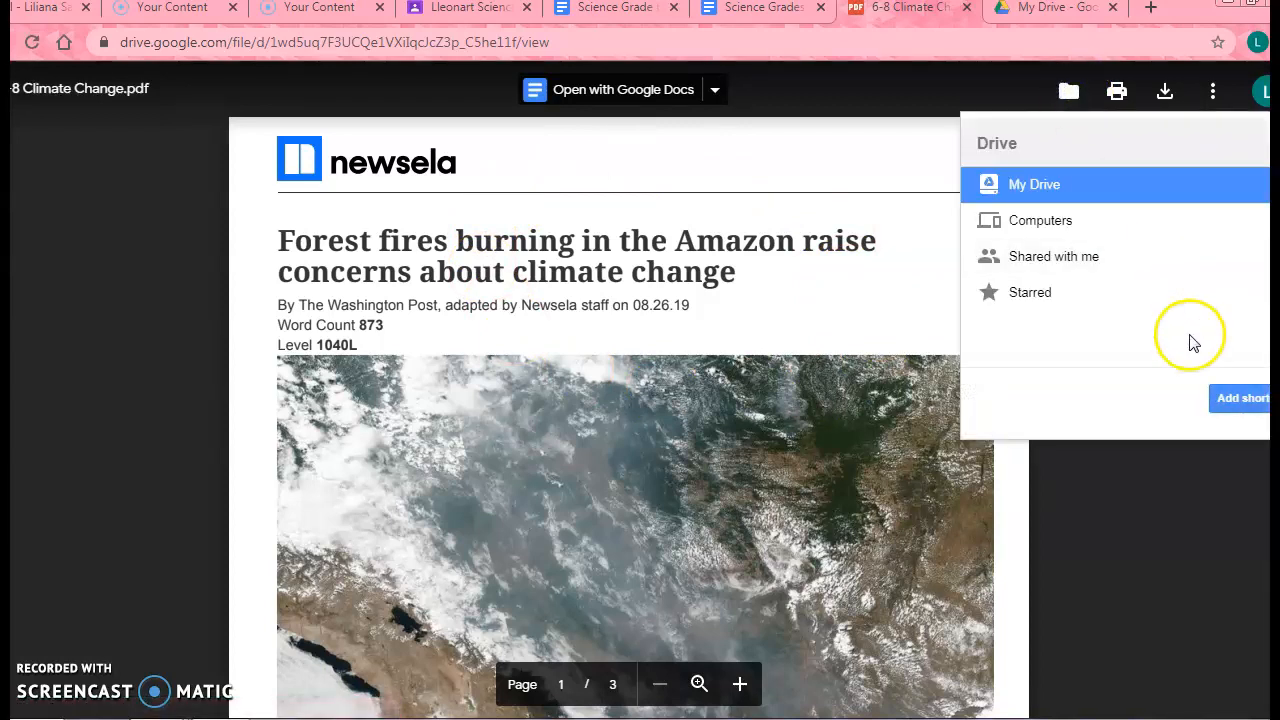
left_click(1236, 399)
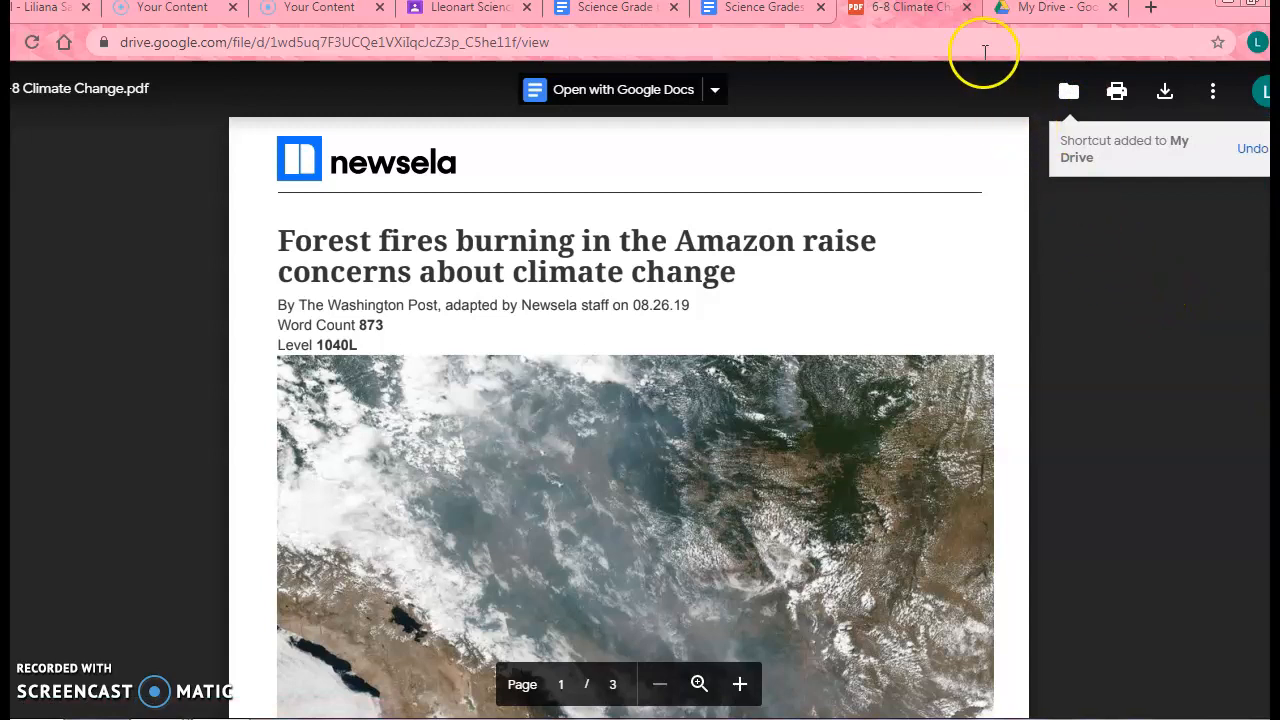
left_click(966, 10)
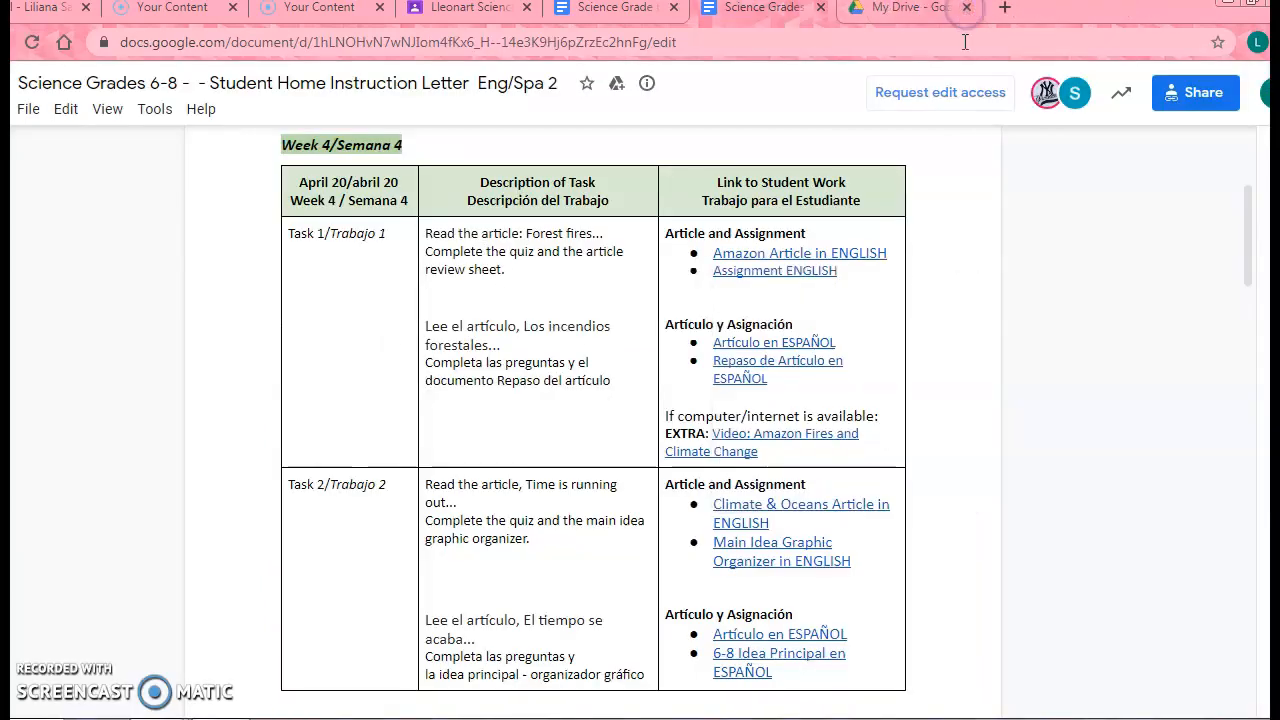
Step: Open the Task 1 English assignment document, add a shortcut to it in My Drive, and close it
left_click(755, 272)
left_click(812, 348)
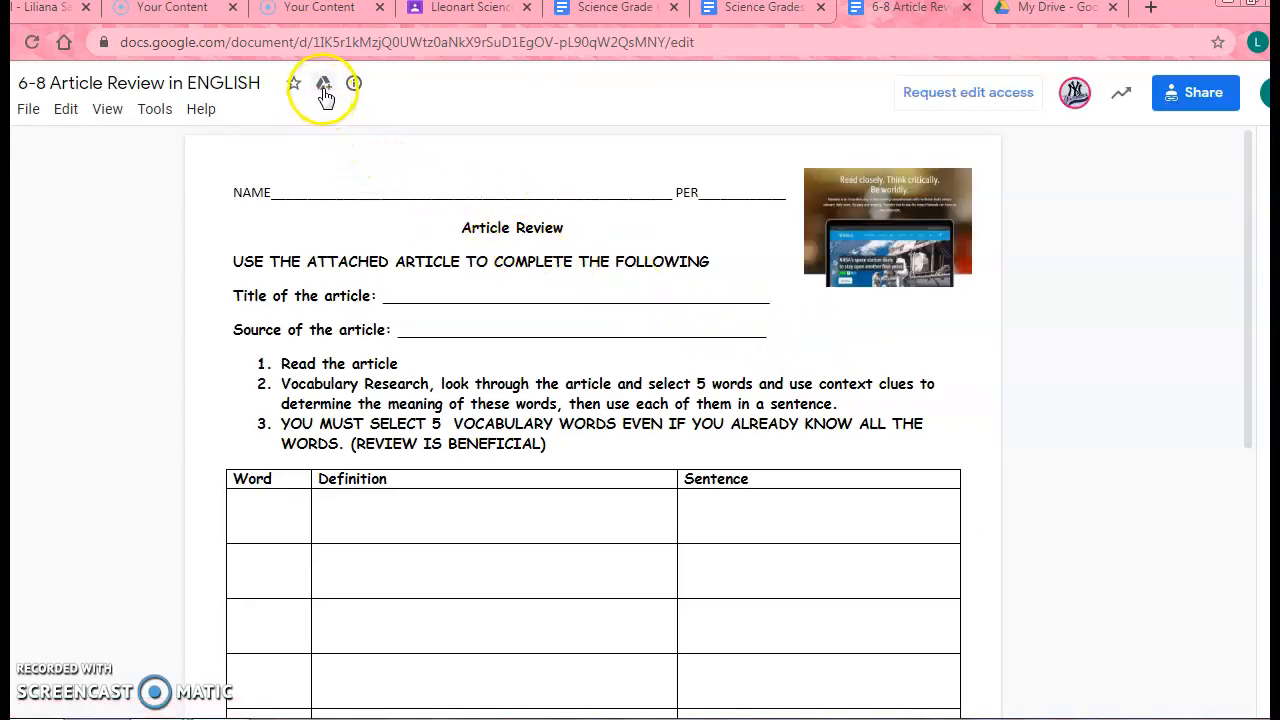
left_click(323, 86)
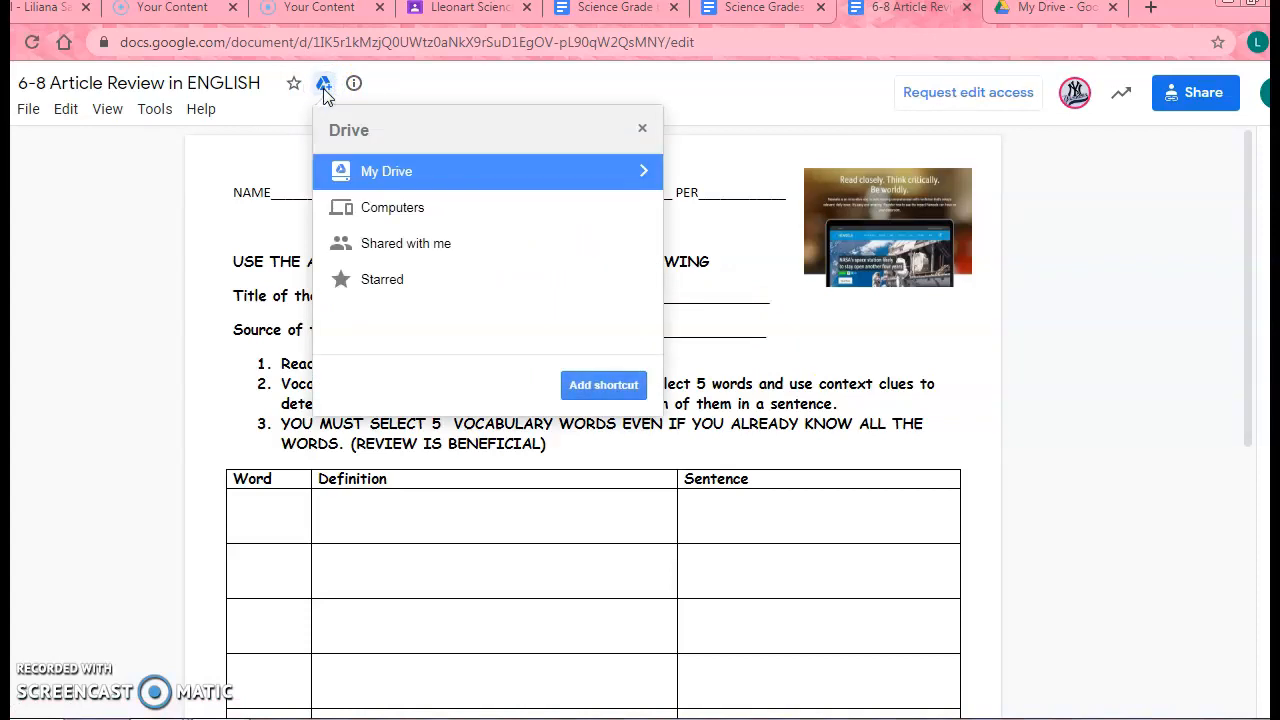
left_click(587, 393)
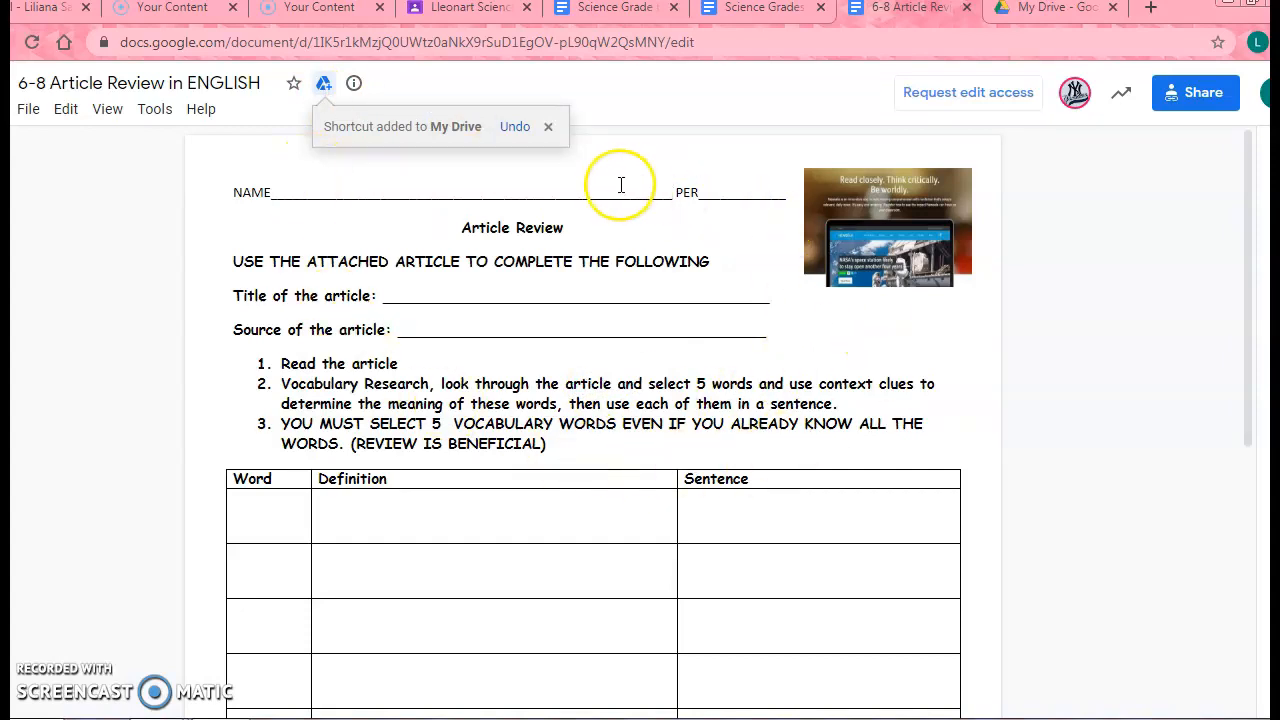
left_click(966, 7)
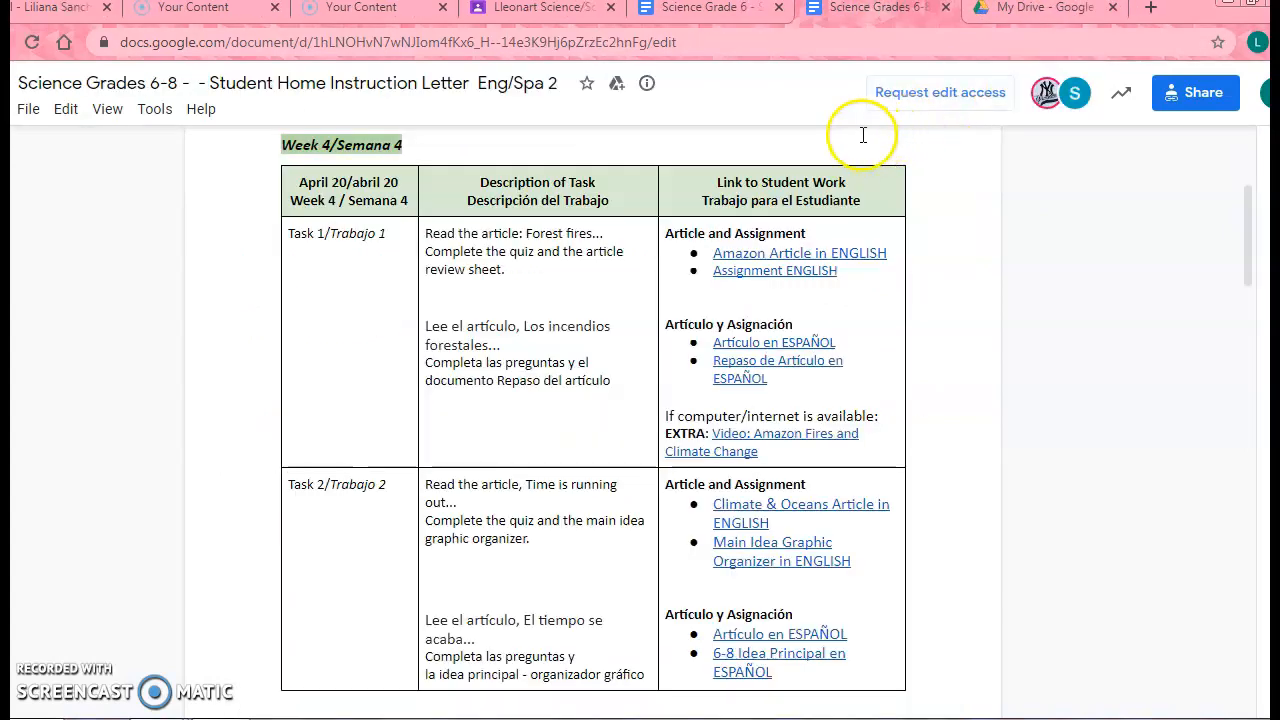
Step: Switch to Google Classroom and start a new assignment in the Grade 5 Science/Social Studies class's classwork
left_click(725, 10)
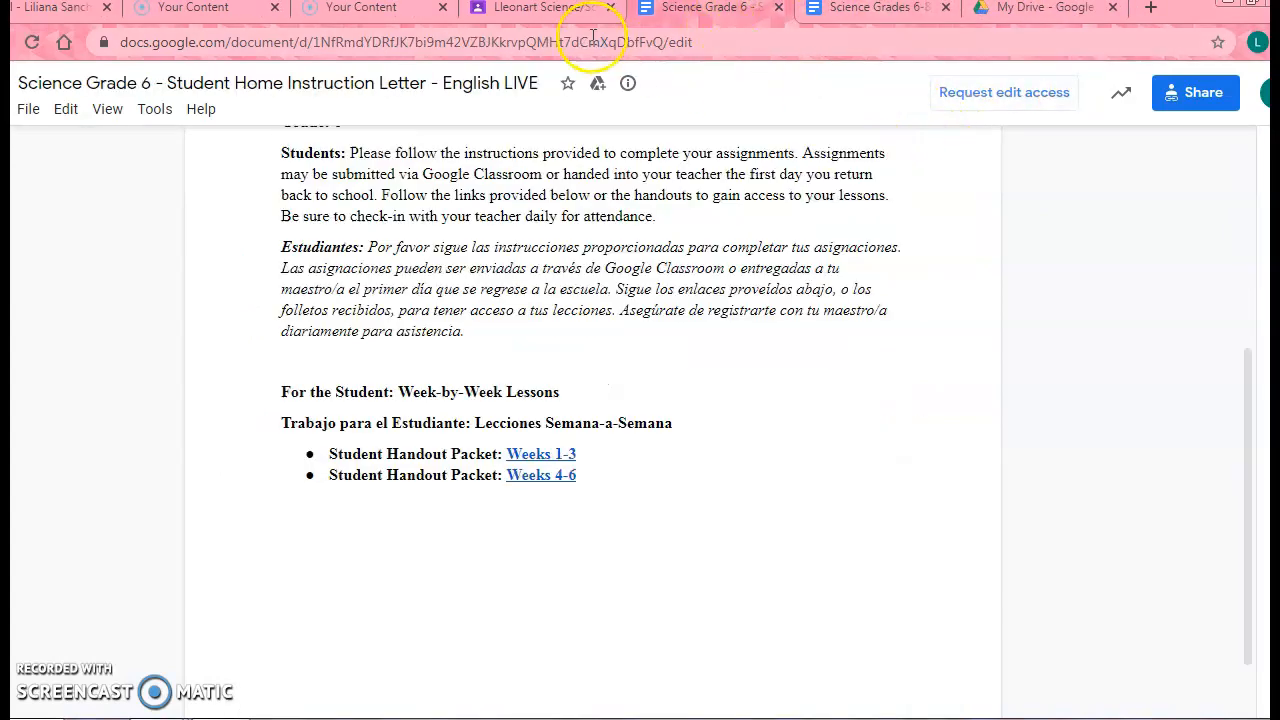
left_click(551, 10)
scroll(836, 367, "up", 2)
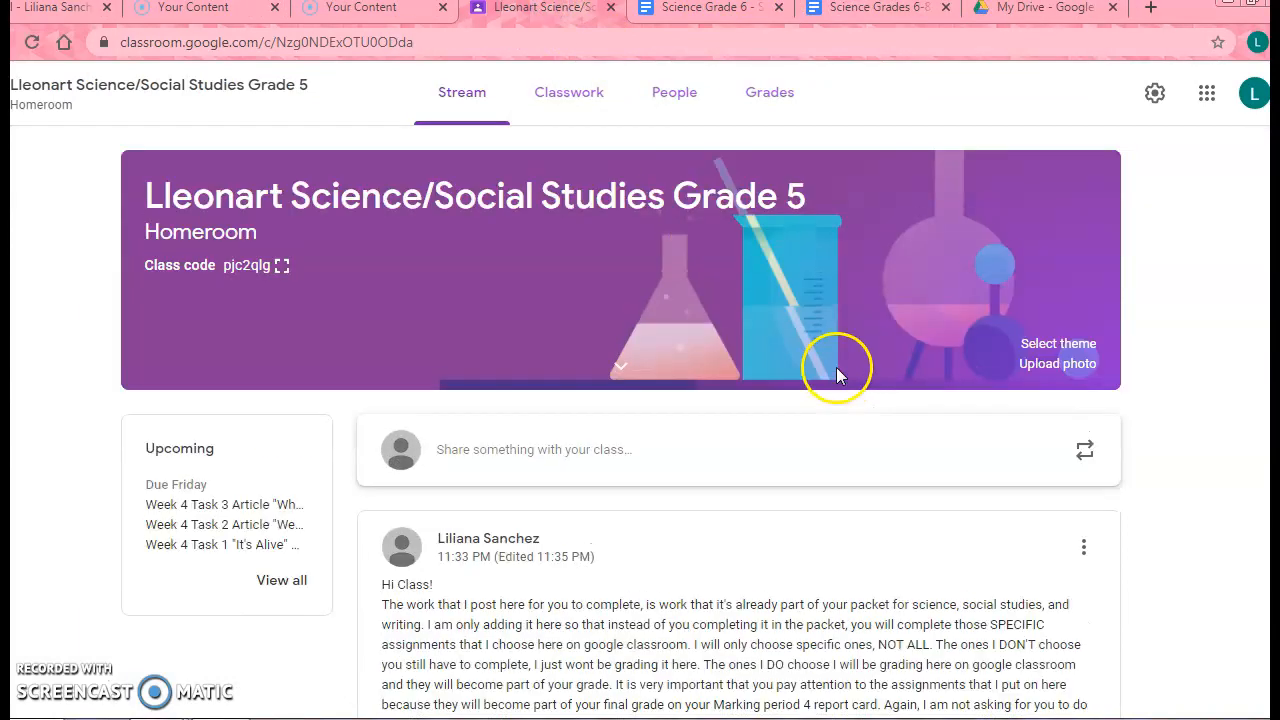
left_click(566, 104)
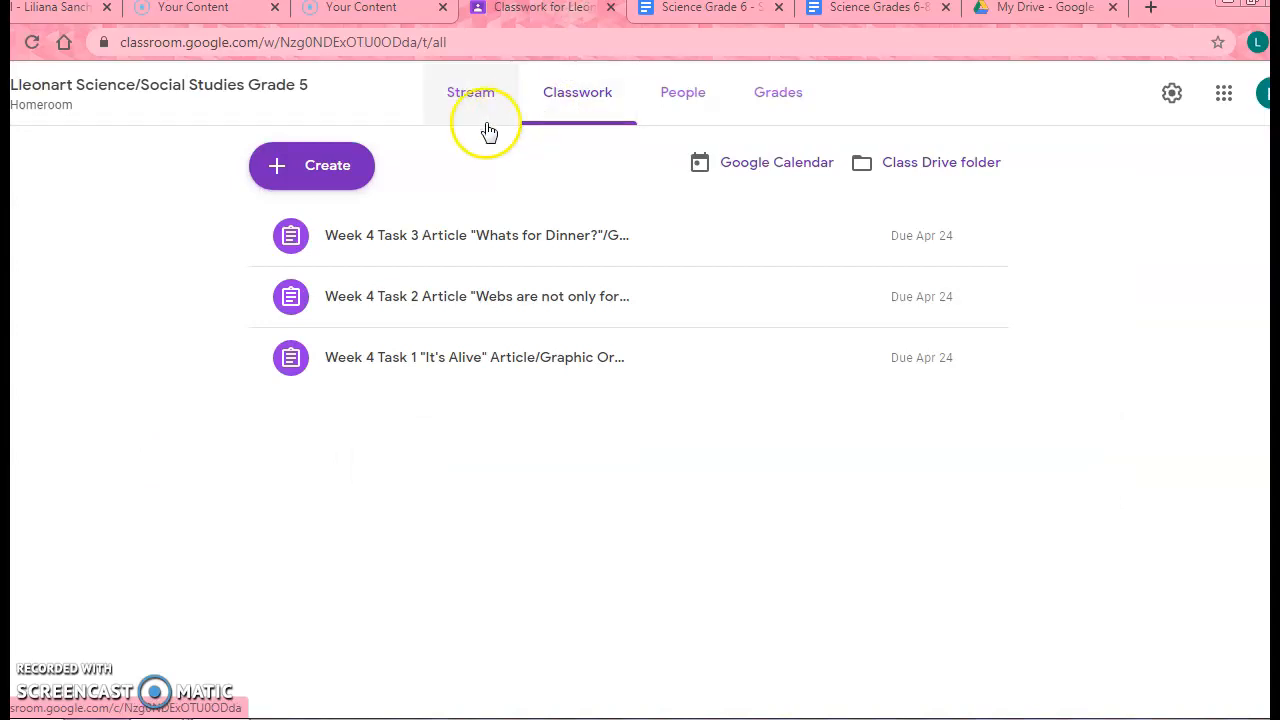
left_click(317, 177)
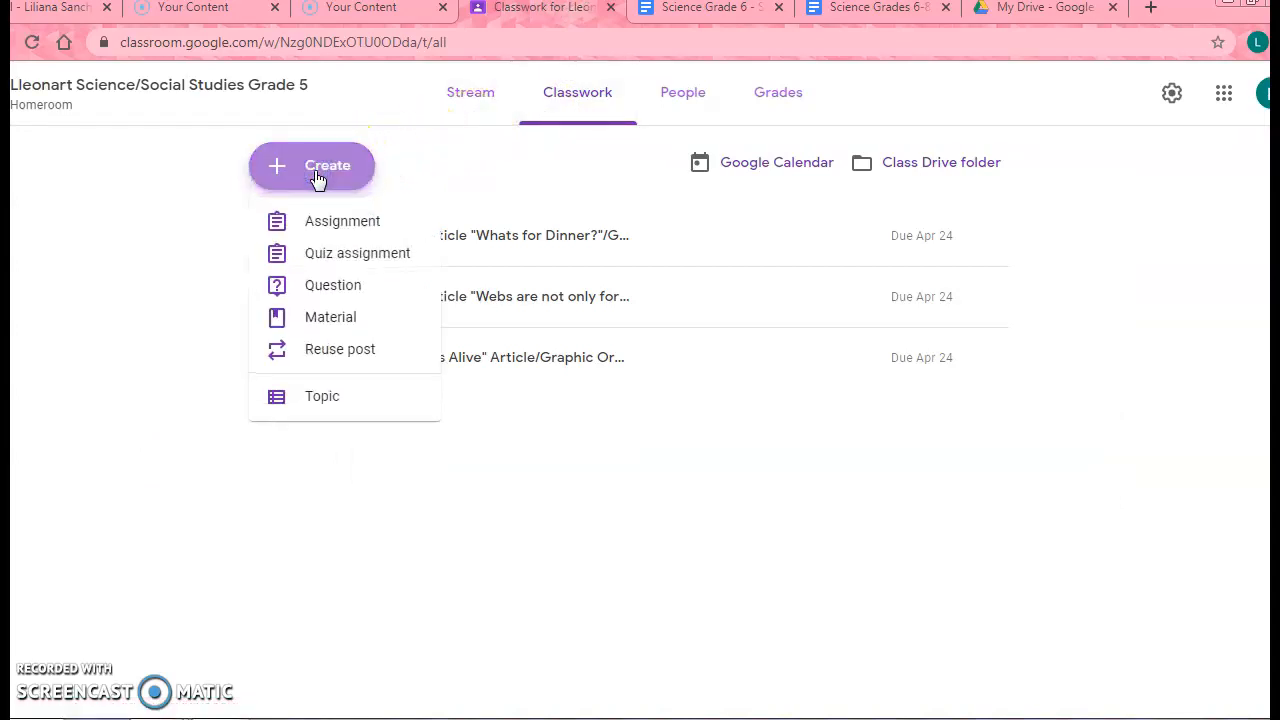
left_click(323, 228)
Step: Title the assignment 'Week 4 Task 1 Article "Amazon"' and enter the instructions 'Read the article "Amazon" and answer the questions.'
left_click(137, 183)
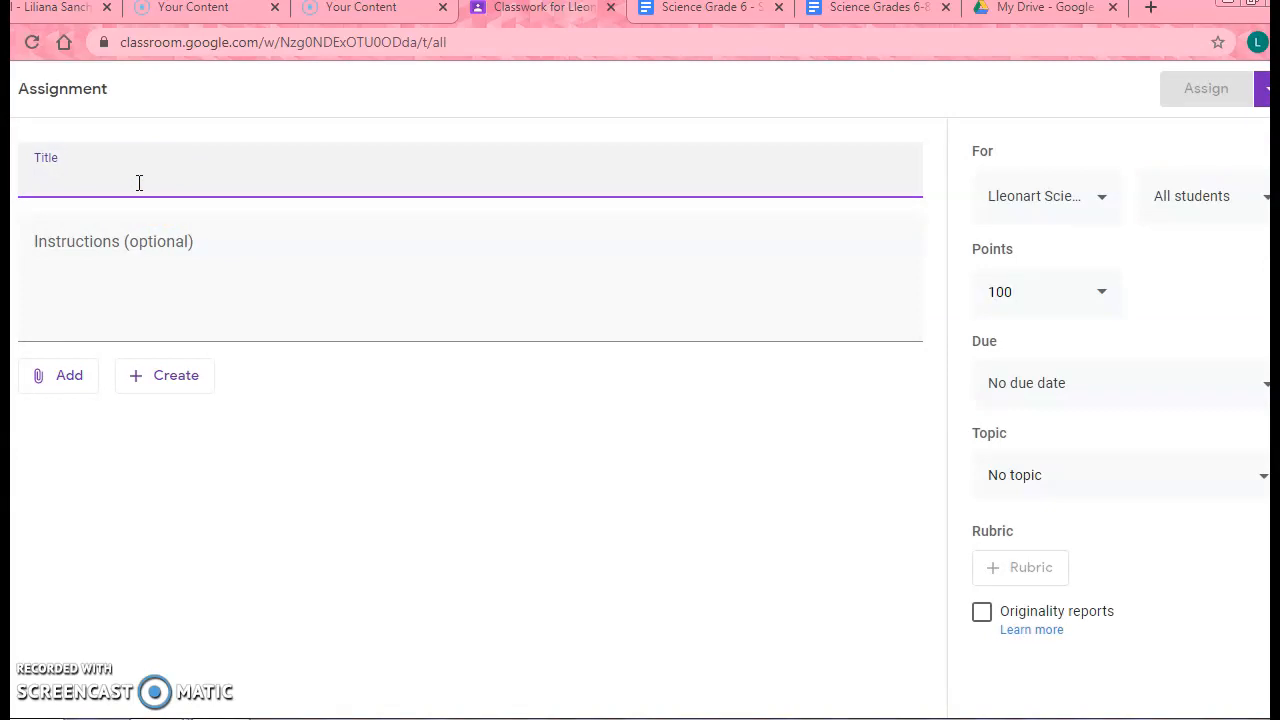
type("Week 4 Task 1 Article \"Amazon")
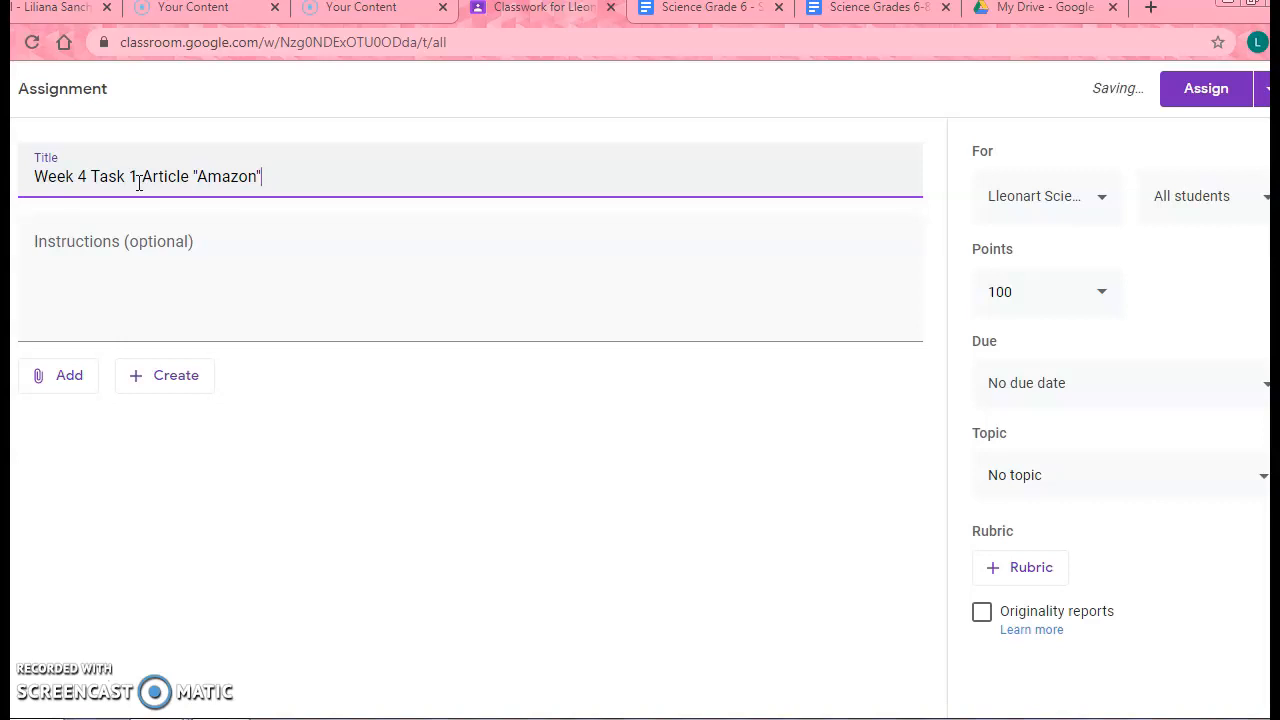
left_click(148, 266)
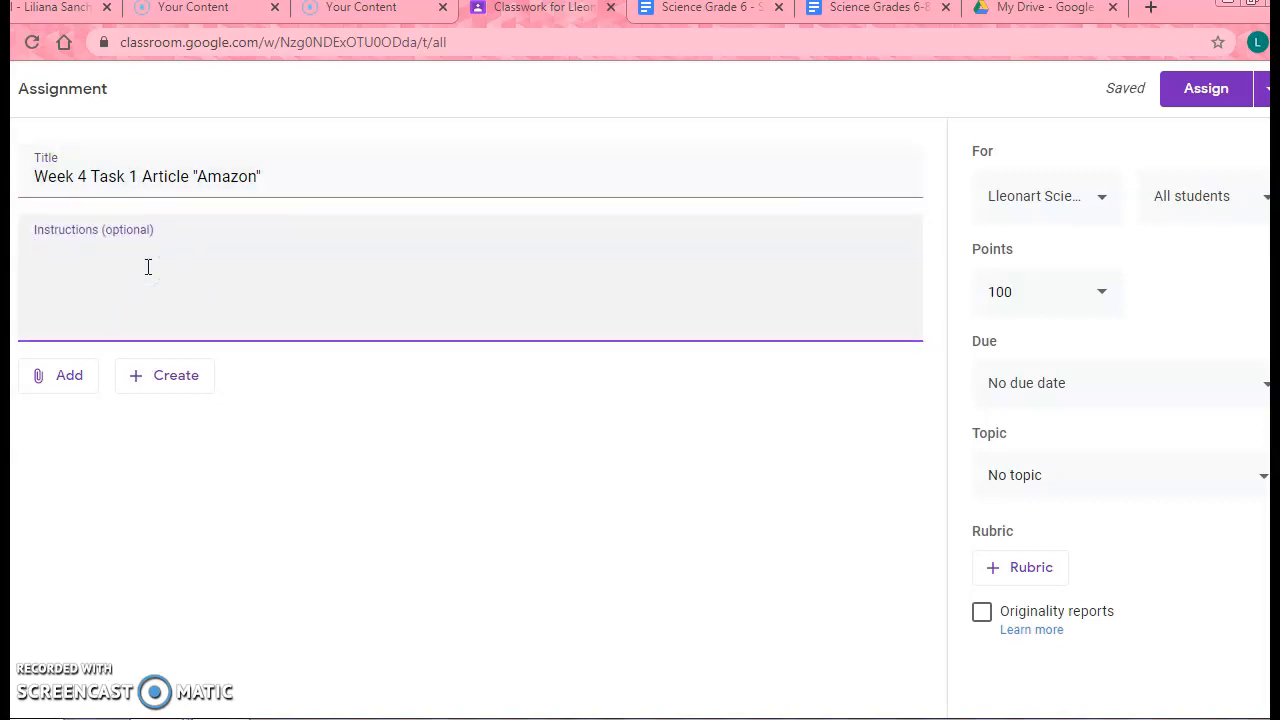
type("Read the article")
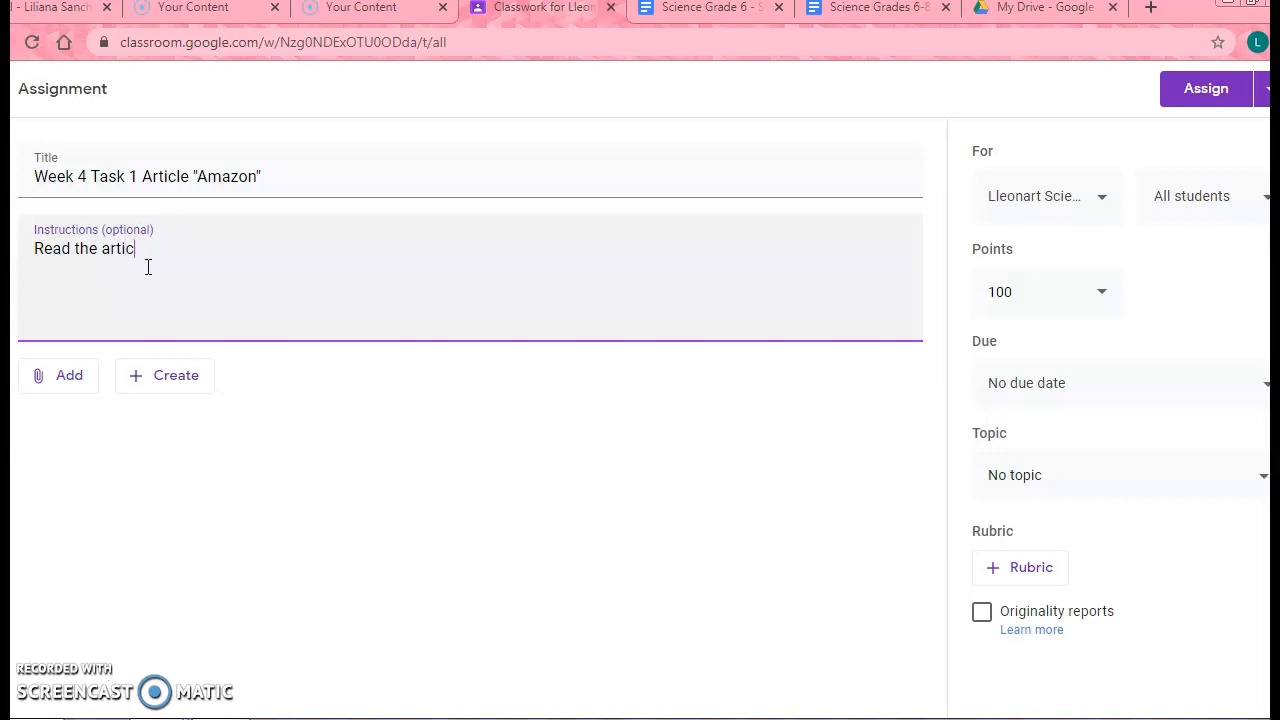
left_click(718, 10)
left_click(880, 8)
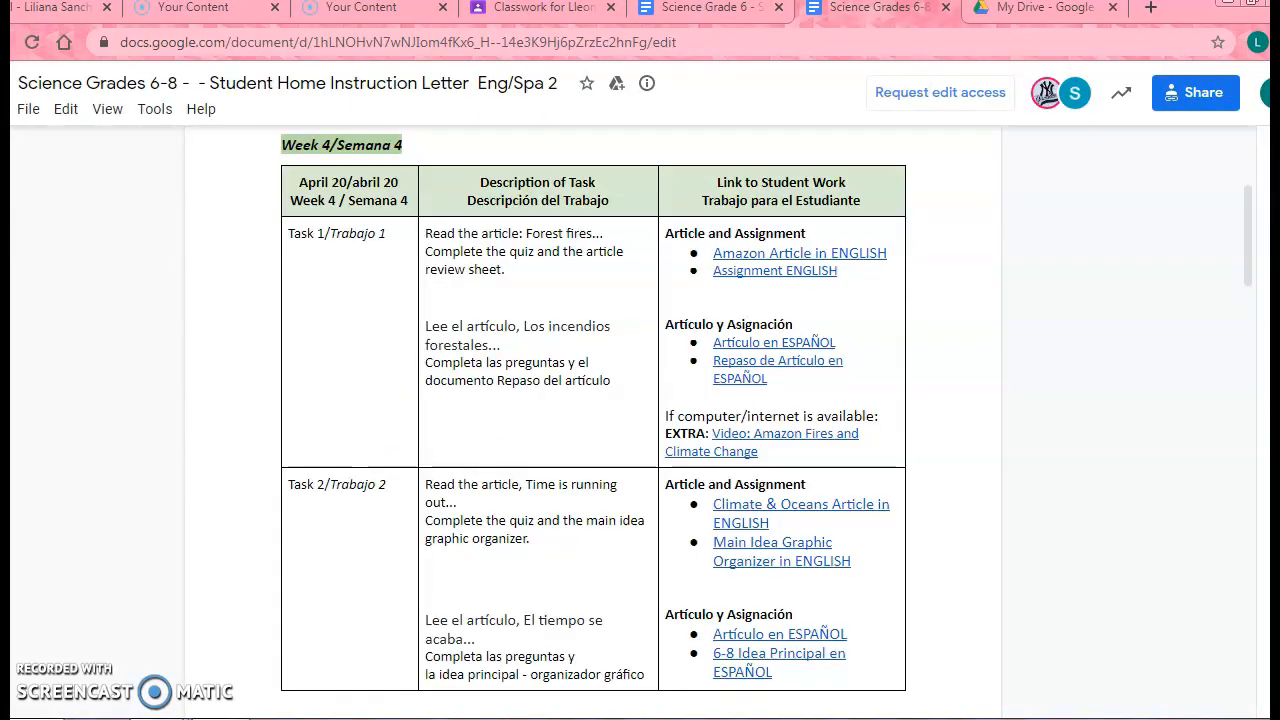
left_click(640, 10)
left_click(545, 8)
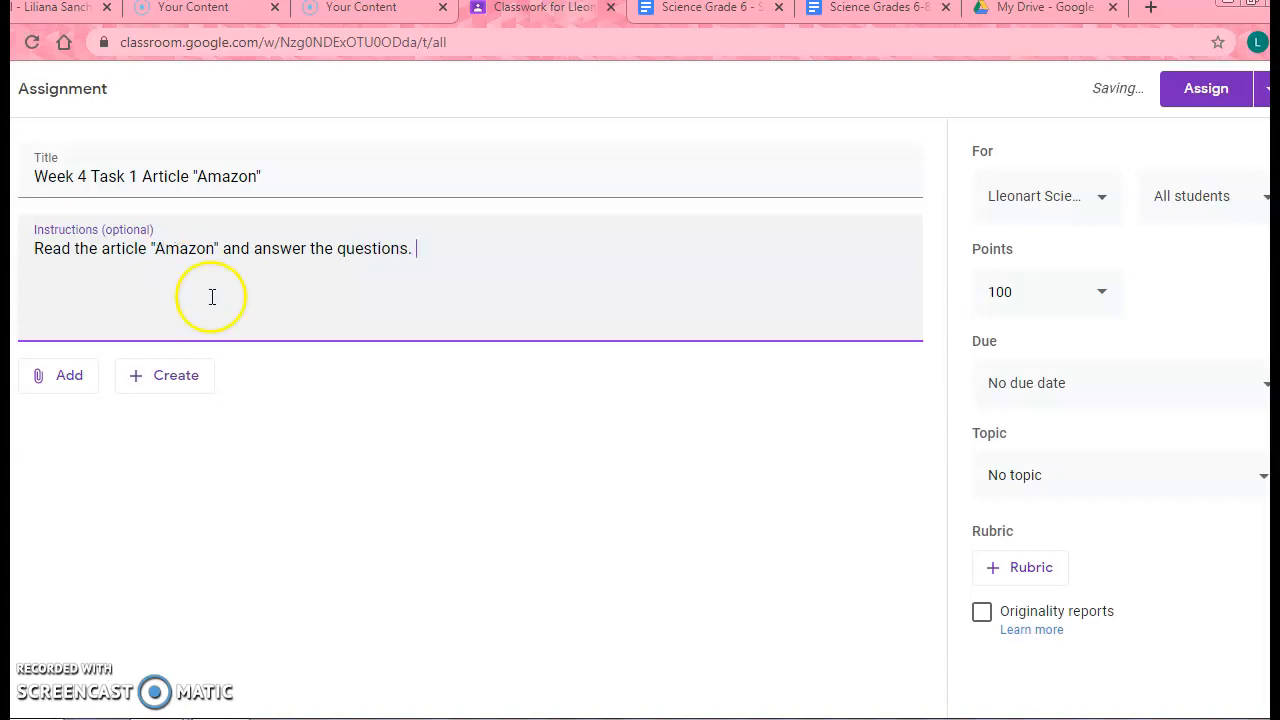
Step: Attach the 6-8 Climate Change.pdf article from Google Drive to the assignment
left_click(62, 384)
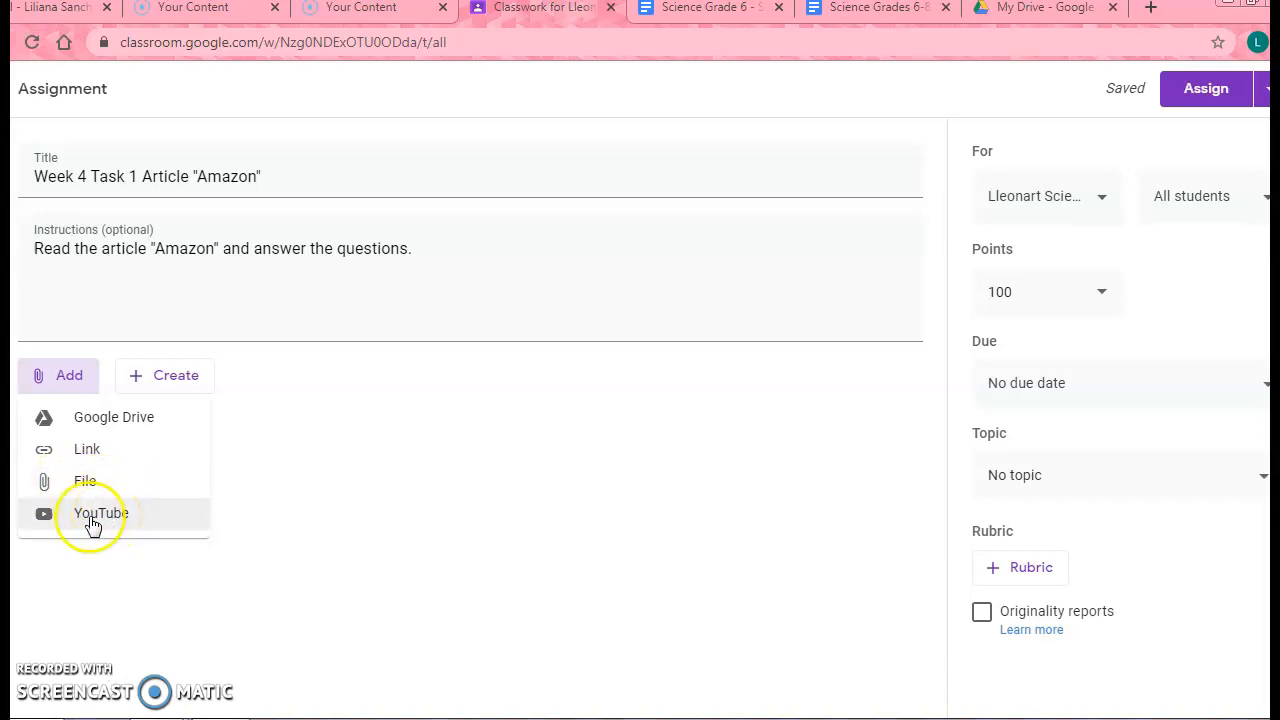
left_click(128, 425)
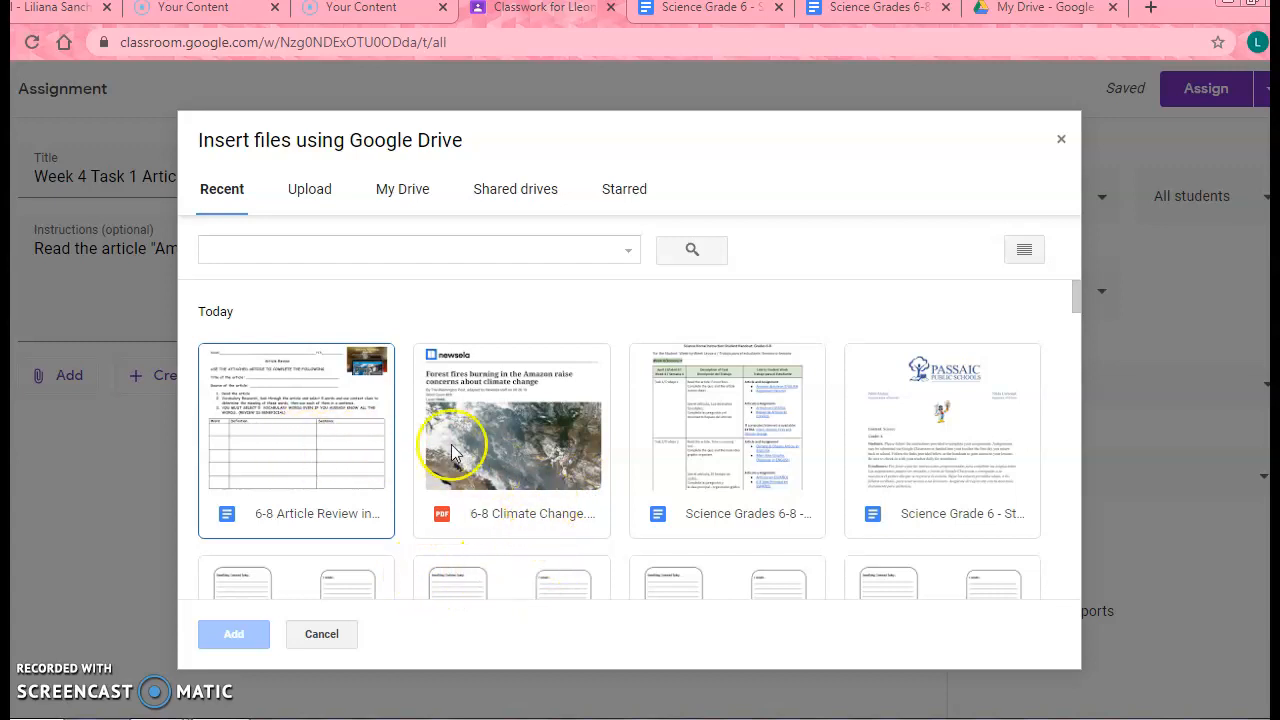
left_click(503, 438)
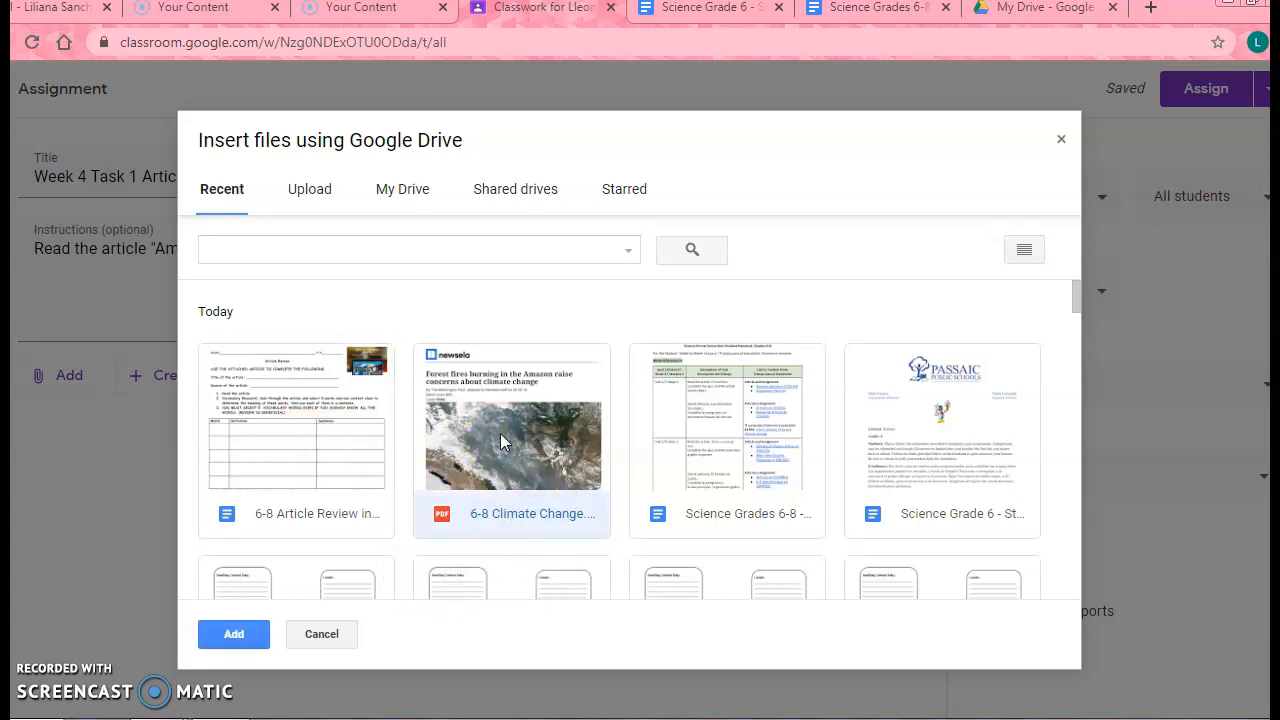
left_click(503, 438)
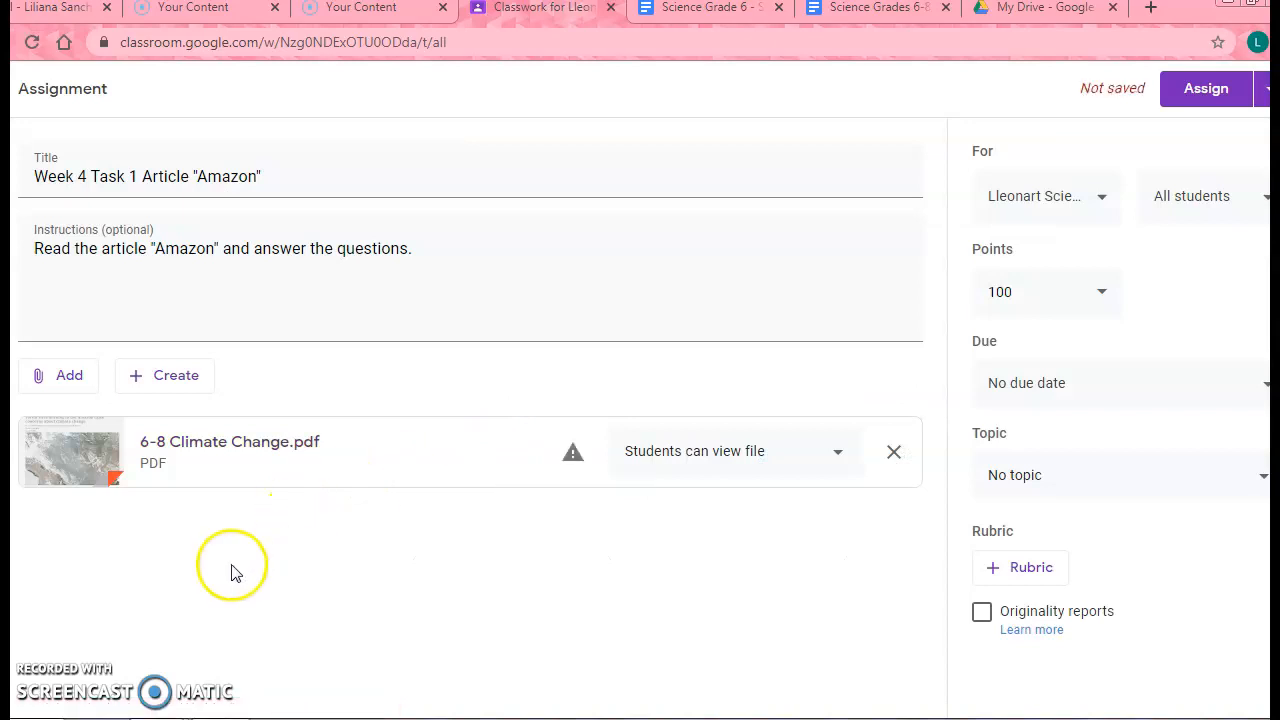
Step: Attach the 6-8 Article Review in ENGLISH document from Google Drive to the assignment
left_click(62, 378)
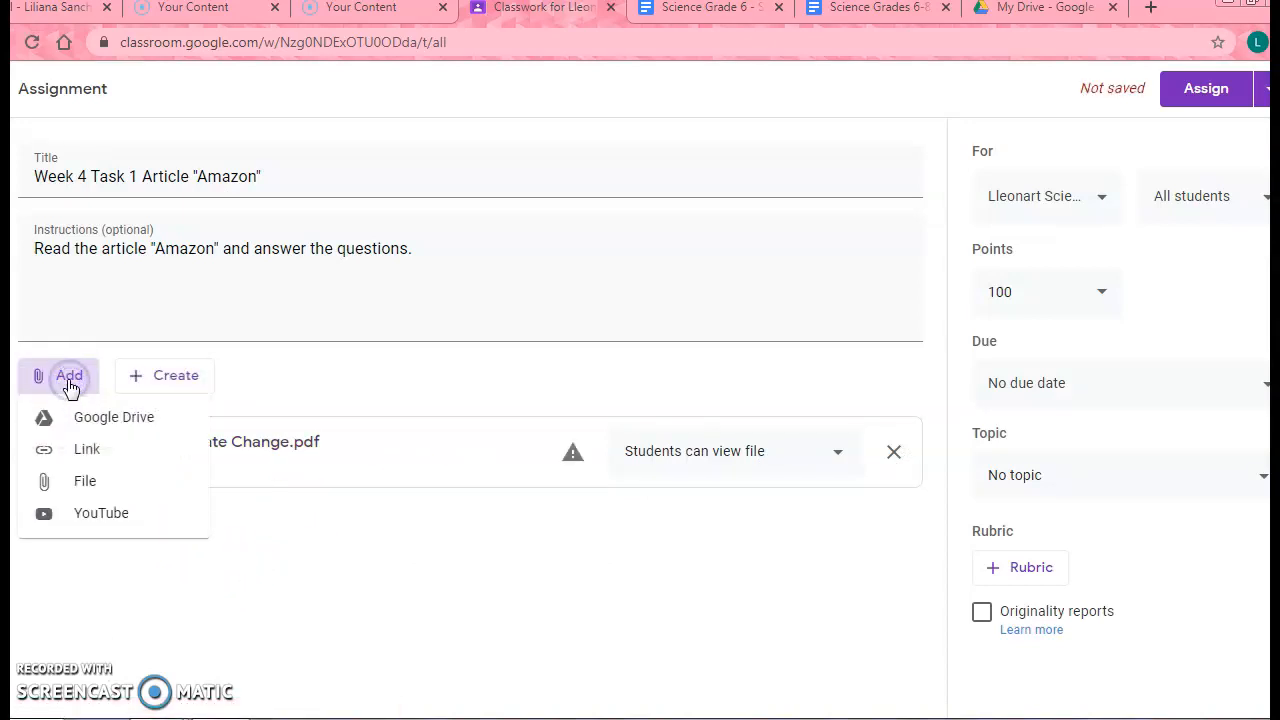
left_click(137, 425)
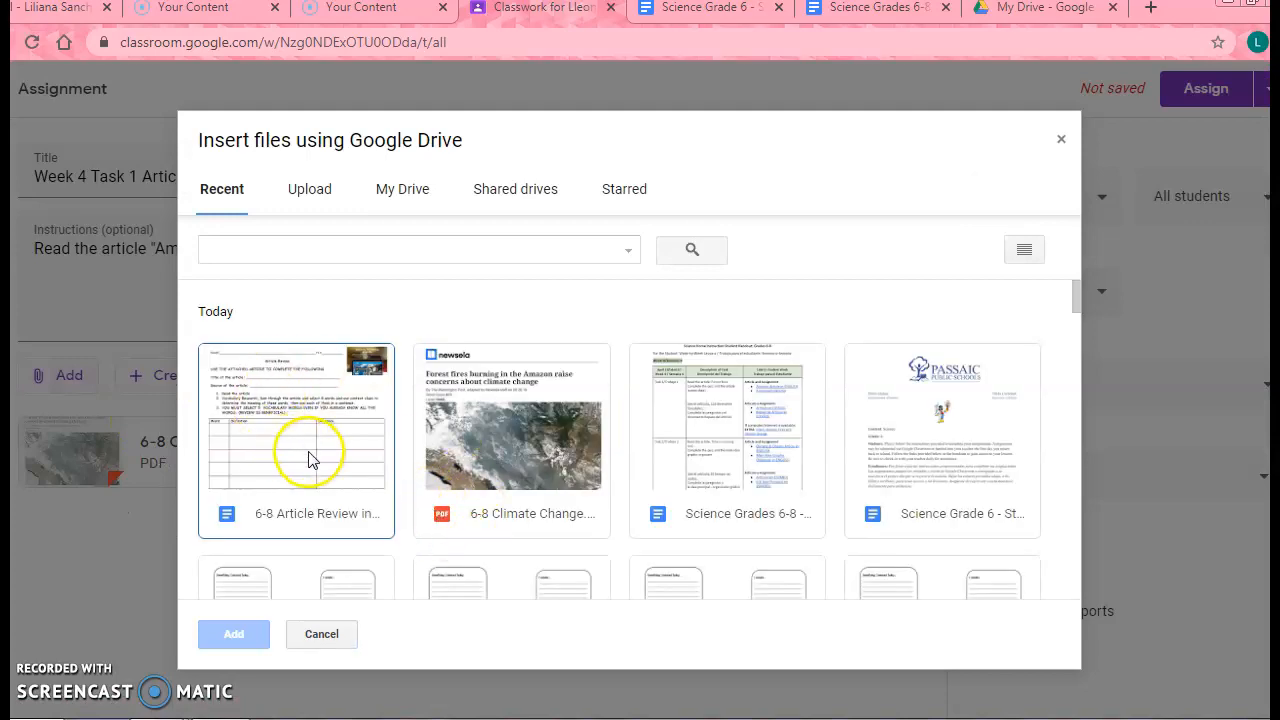
double_click(305, 445)
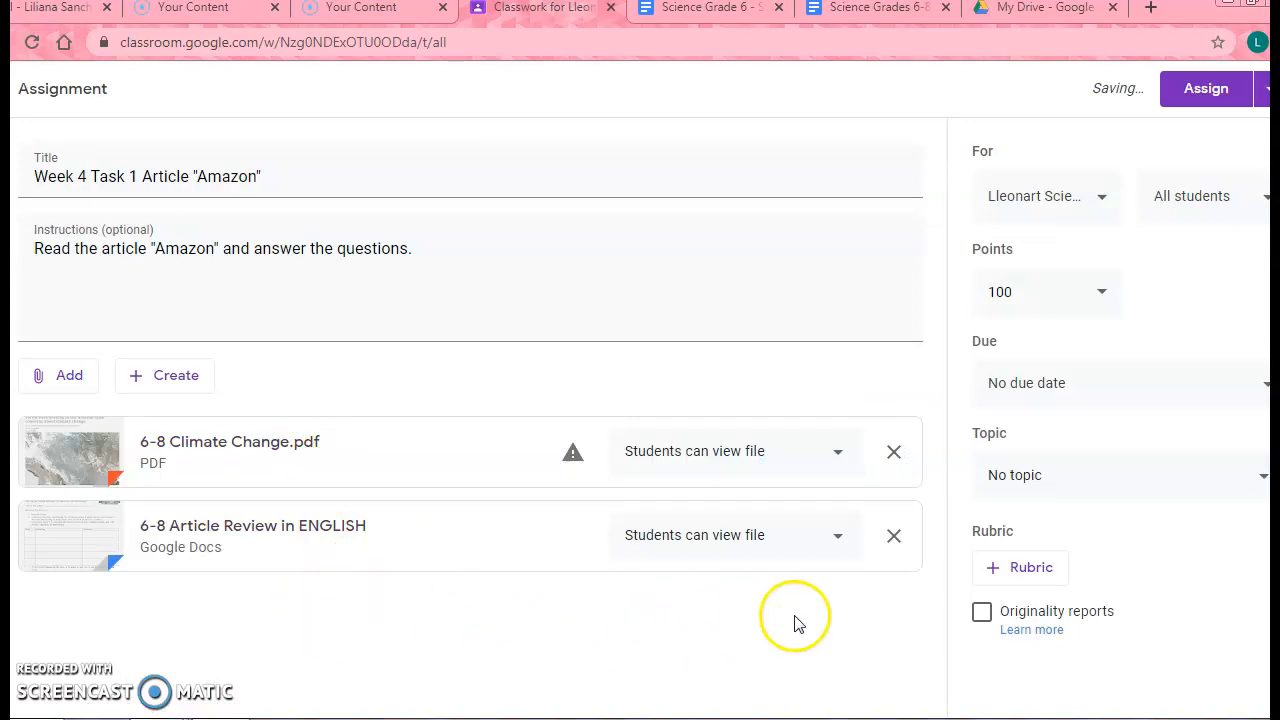
Step: Set the 6-8 Article Review in ENGLISH attachment to make a copy for each student
left_click(766, 543)
left_click(768, 544)
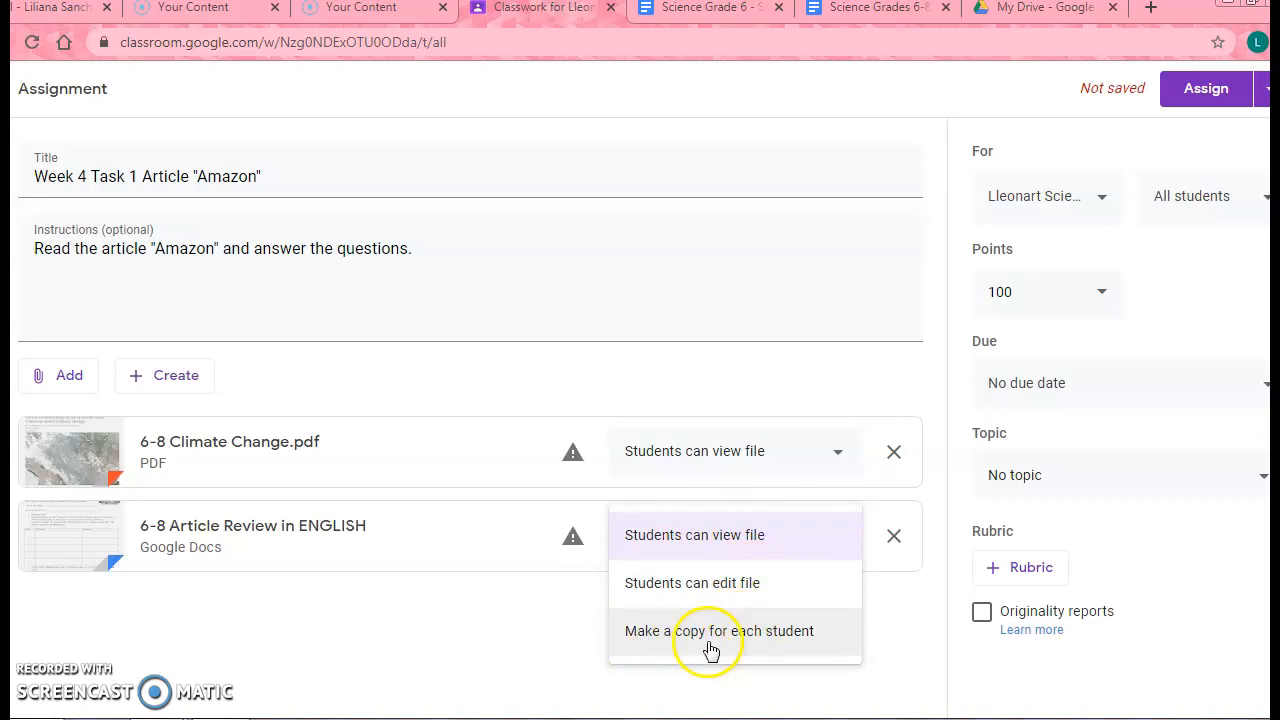
left_click(766, 642)
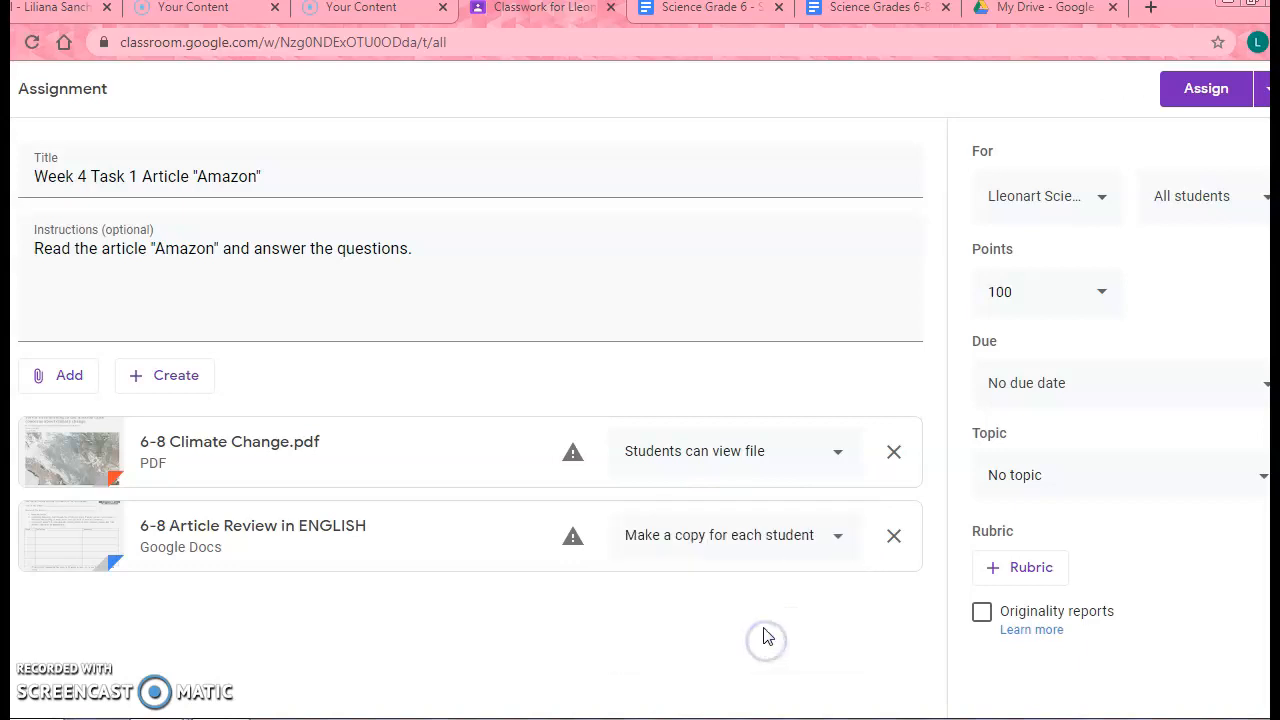
left_click(811, 546)
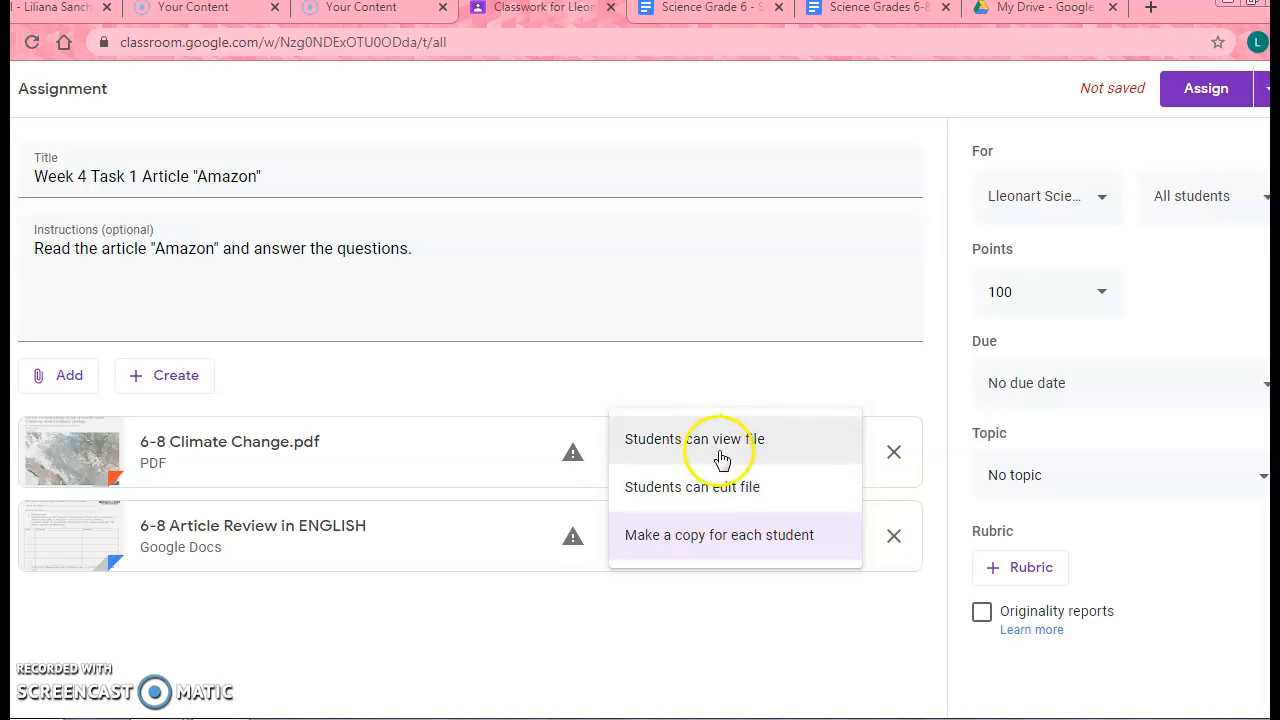
left_click(716, 545)
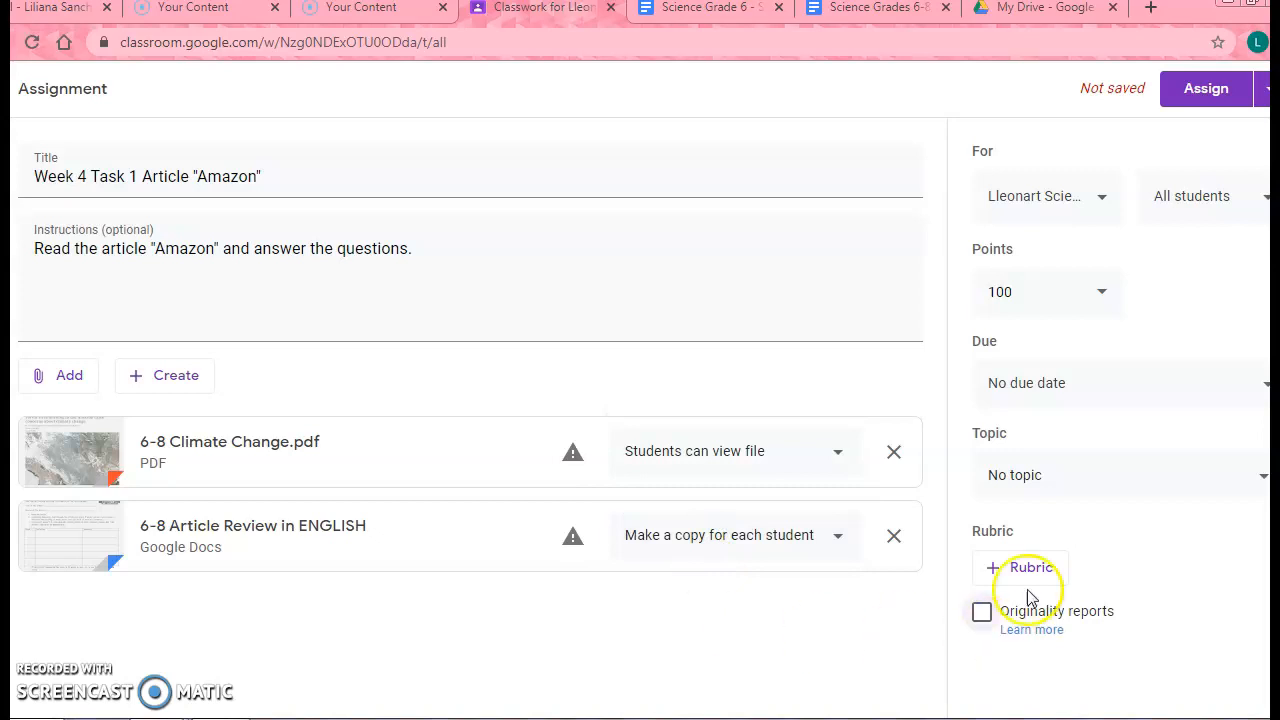
left_click(1068, 214)
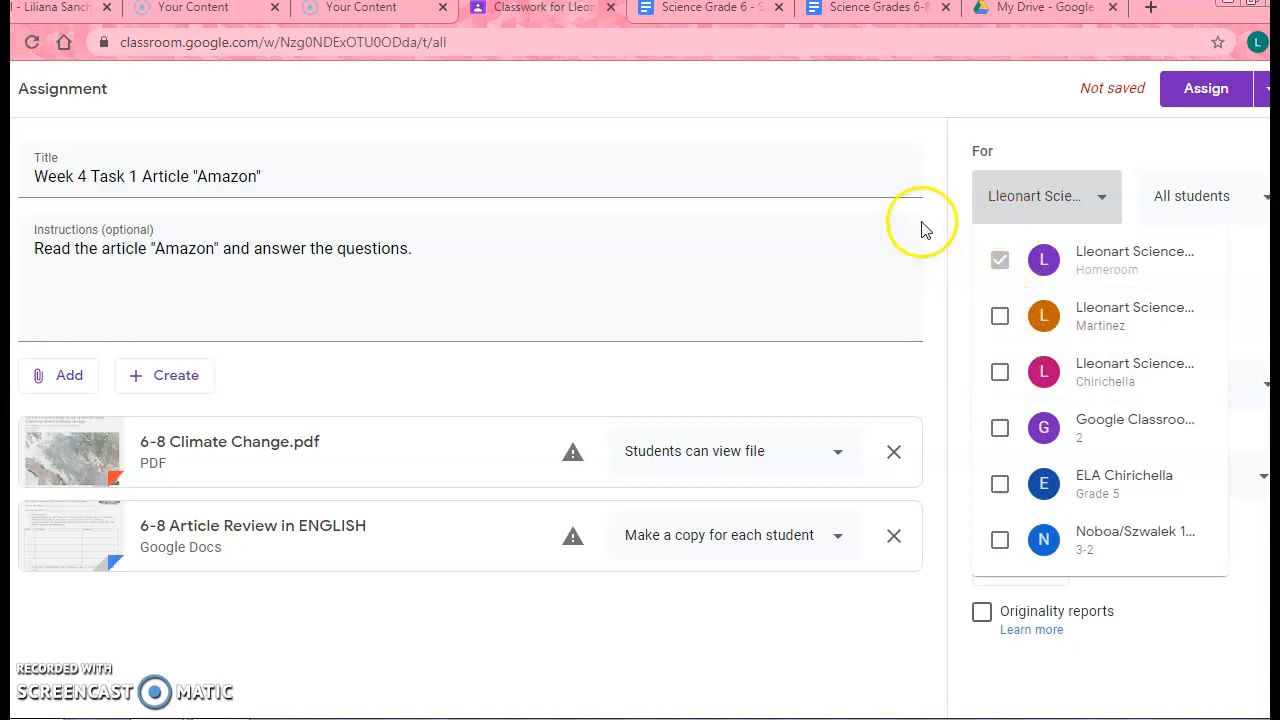
left_click(902, 97)
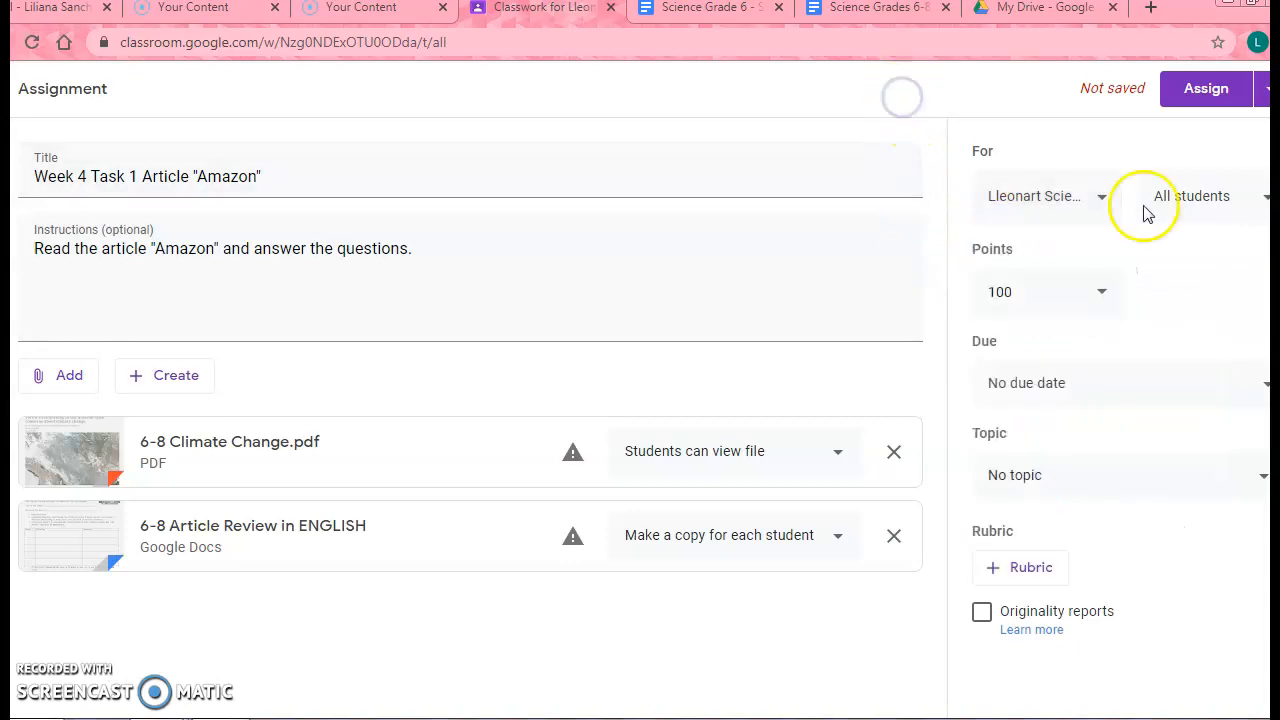
Step: Check which students the assignment goes to and review its points setting
left_click(1189, 205)
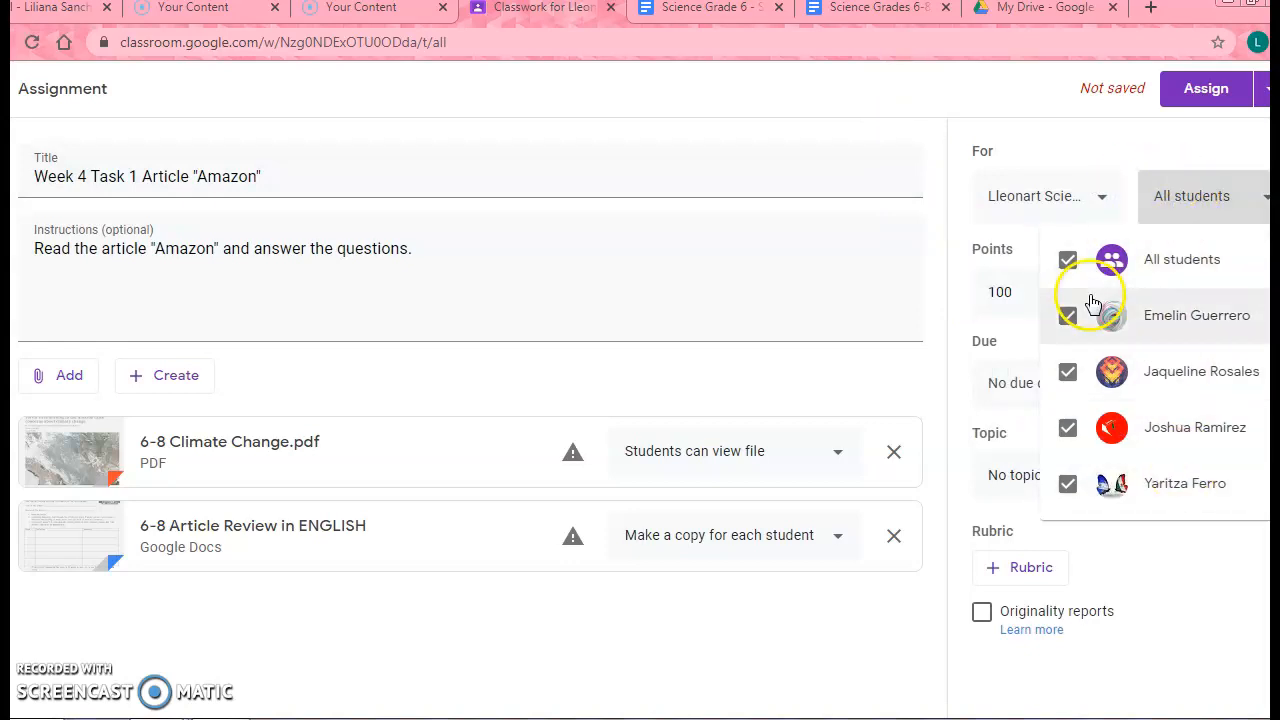
left_click(1080, 124)
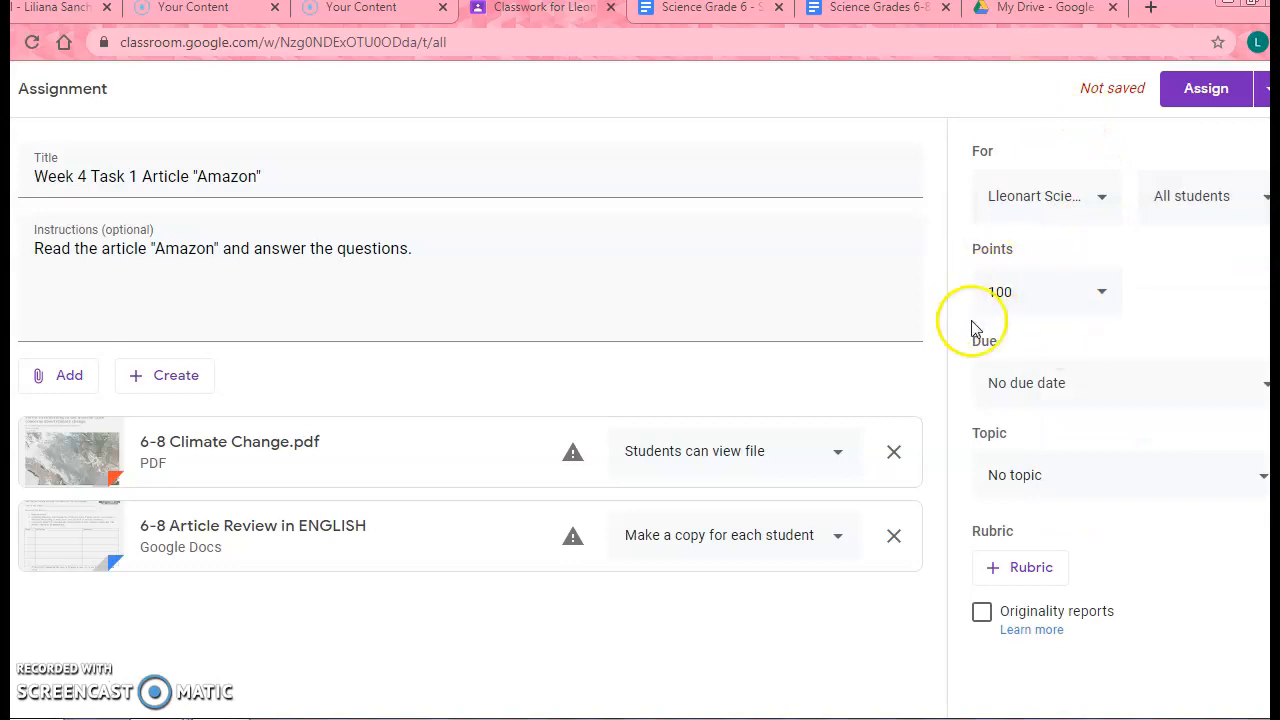
left_click(1100, 302)
left_click(1183, 312)
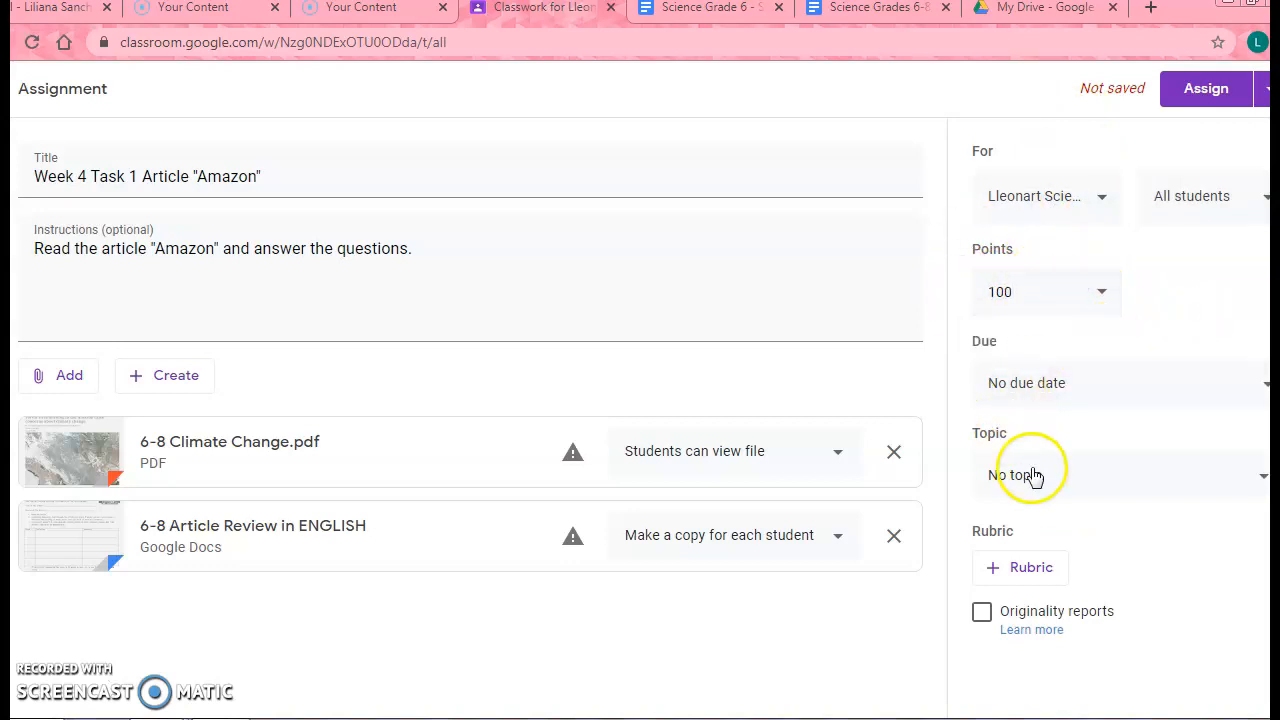
Step: Set the assignment's due date to tomorrow and check the available topic options, keeping No topic
left_click(1066, 388)
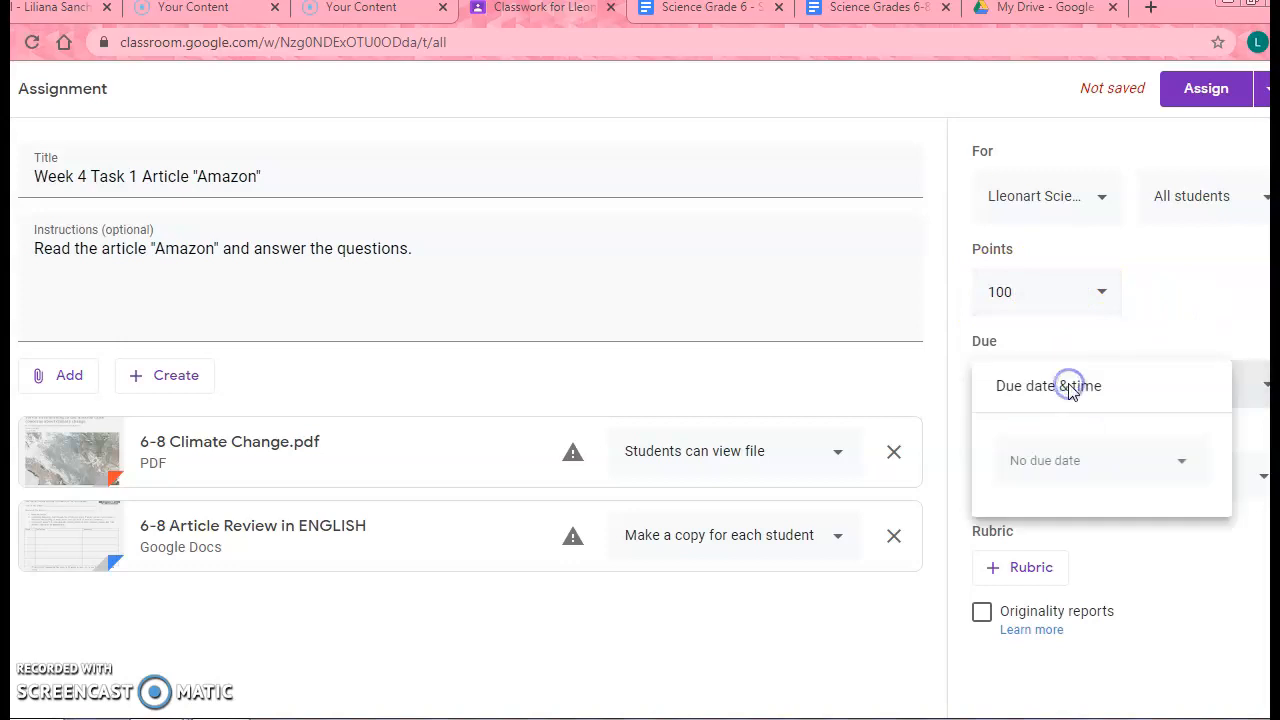
left_click(1192, 481)
left_click(1182, 328)
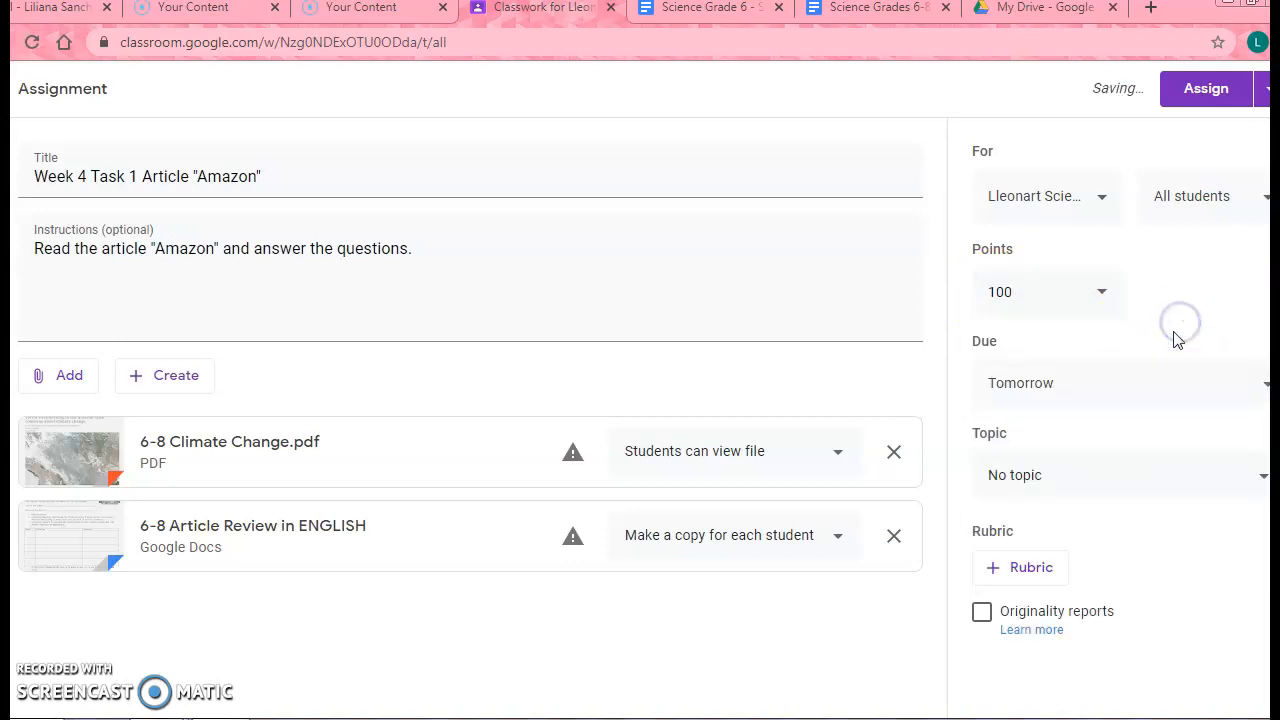
left_click(1132, 485)
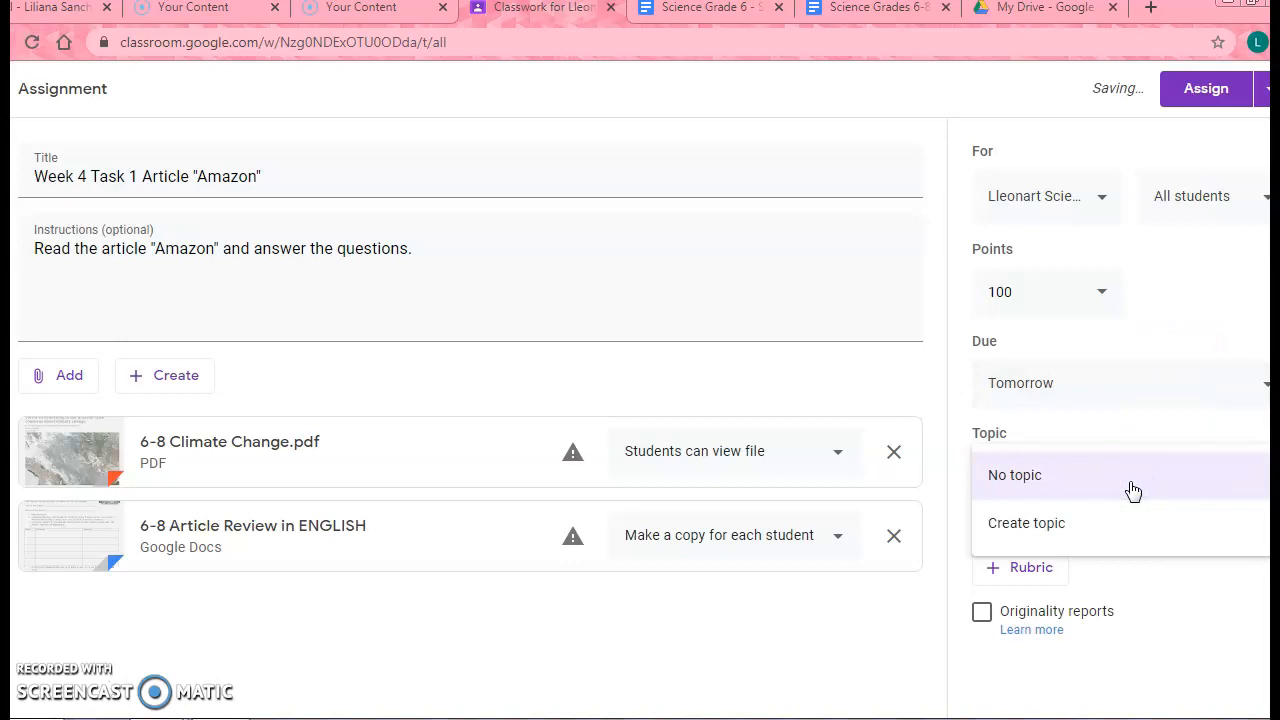
left_click(1180, 318)
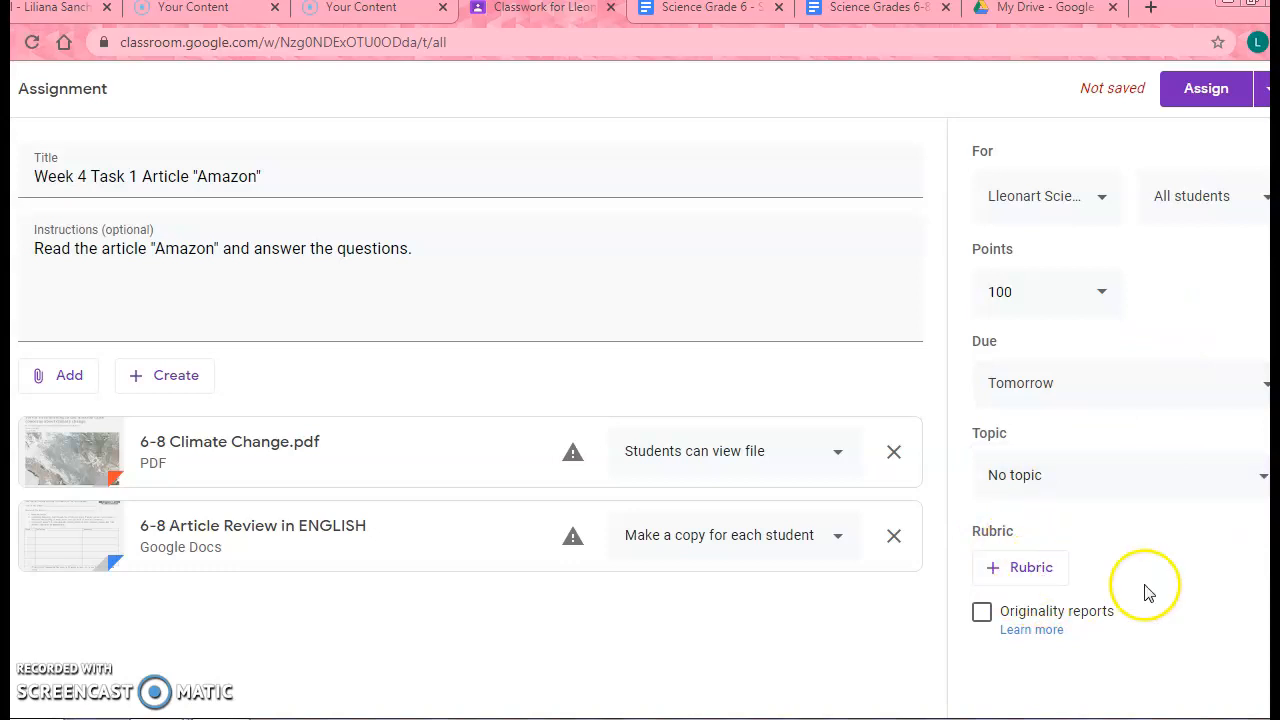
Step: Assign the work to the class, letting Classroom create and attach copies of both attached files
left_click(1192, 90)
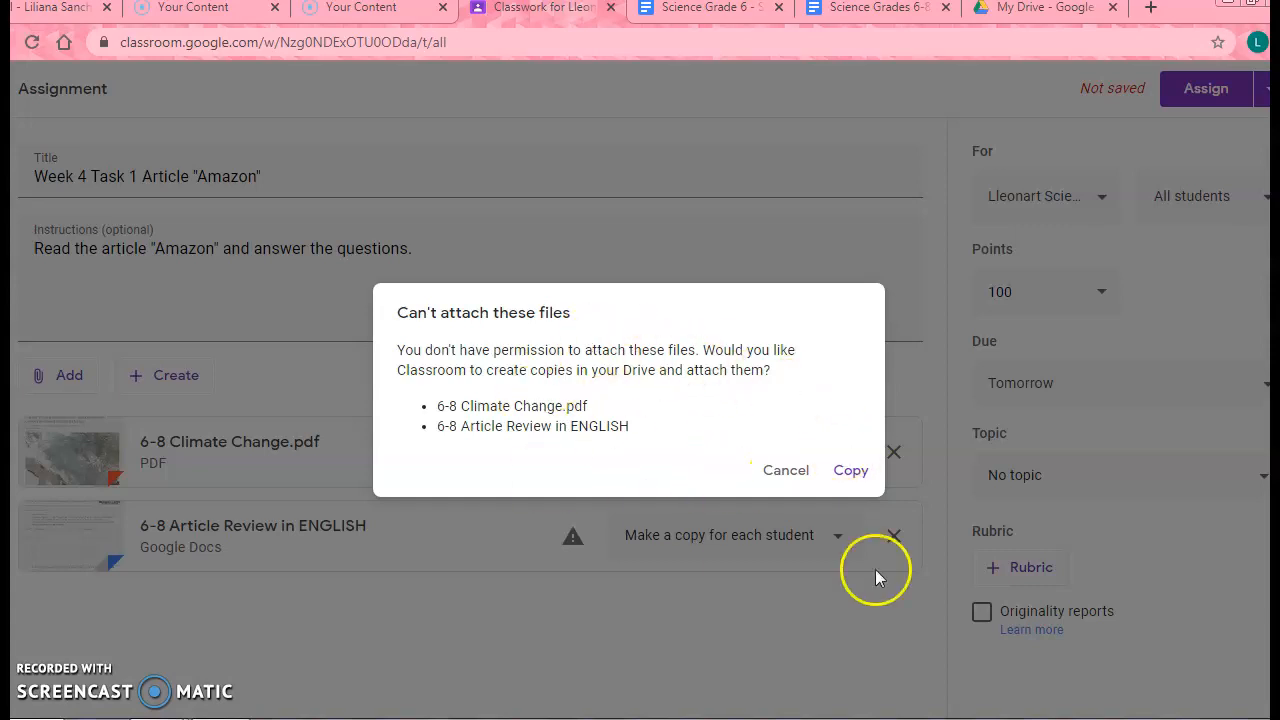
left_click(851, 473)
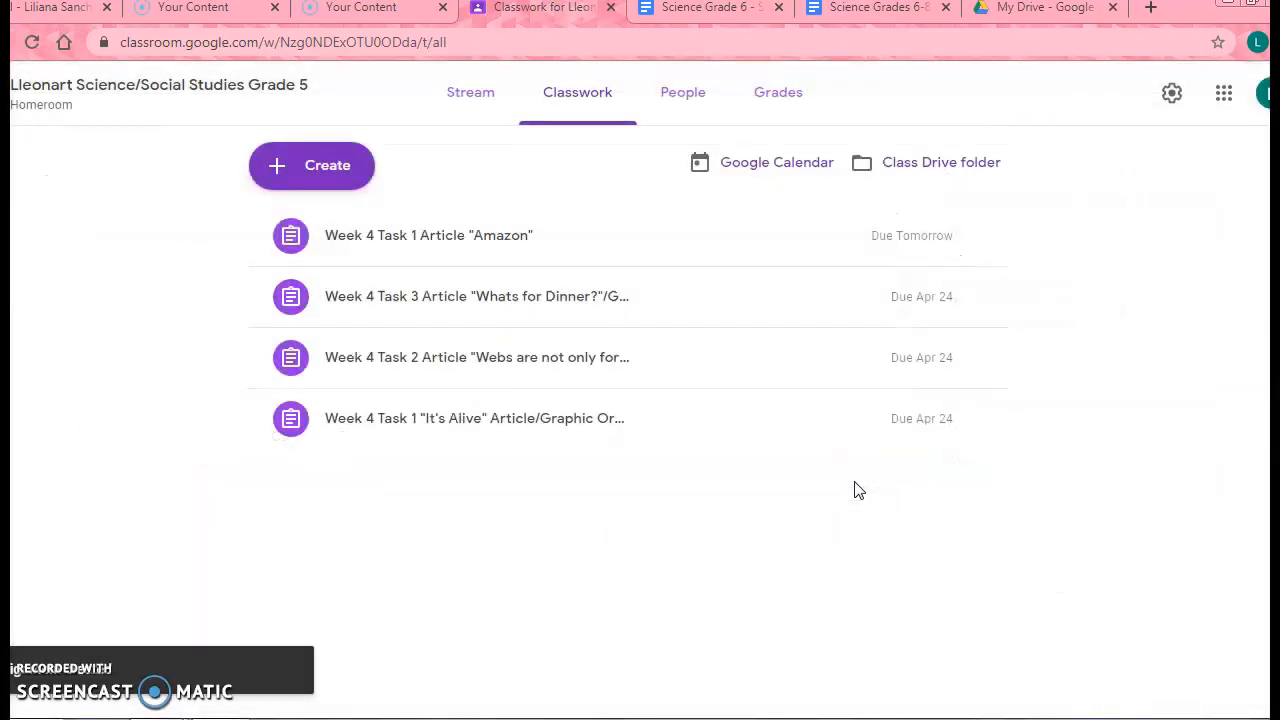
Step: Review the details of the posted Week 4 Task 1 Article "Amazon" assignment and its entry in the class gradebook
left_click(473, 235)
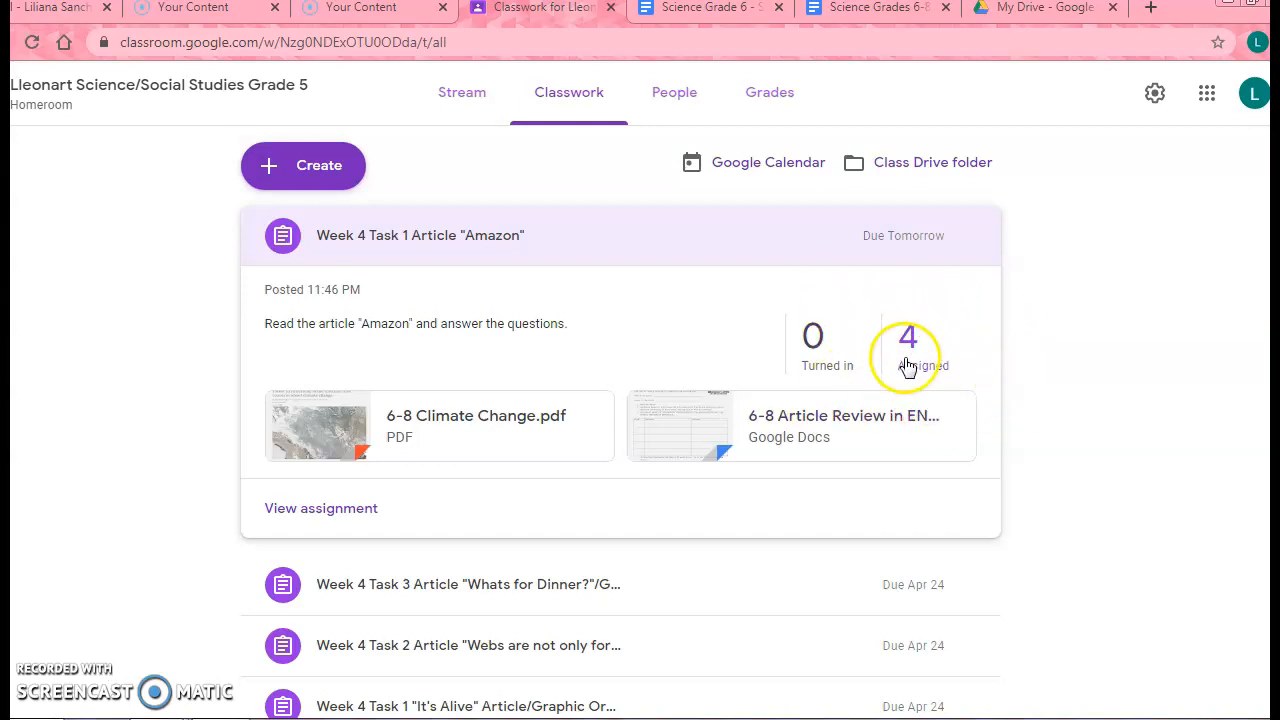
left_click(1067, 365)
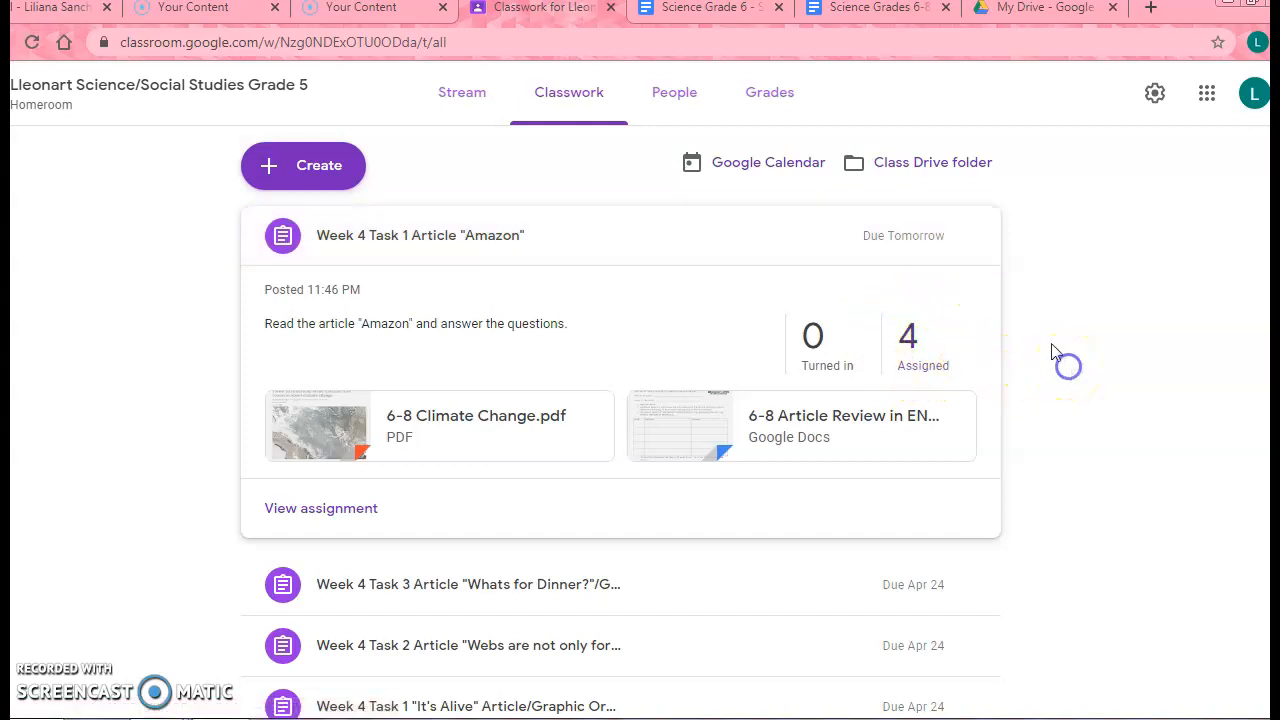
left_click(770, 100)
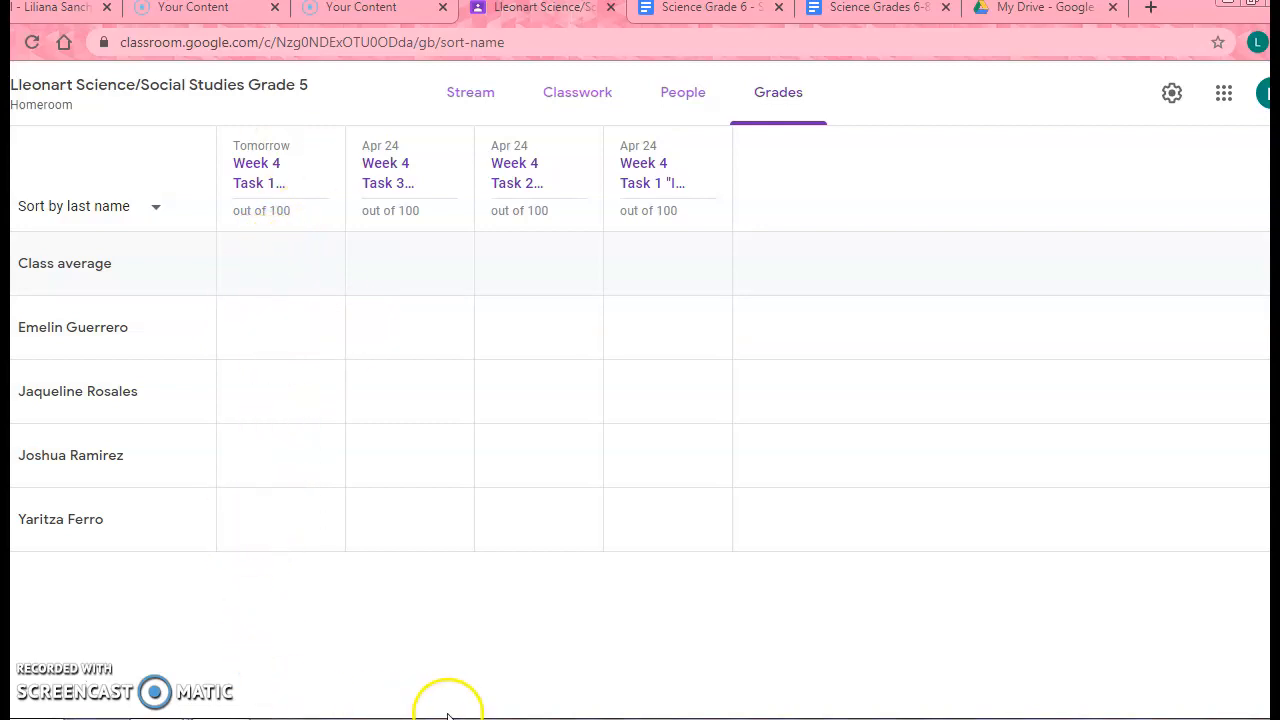
left_click(280, 655)
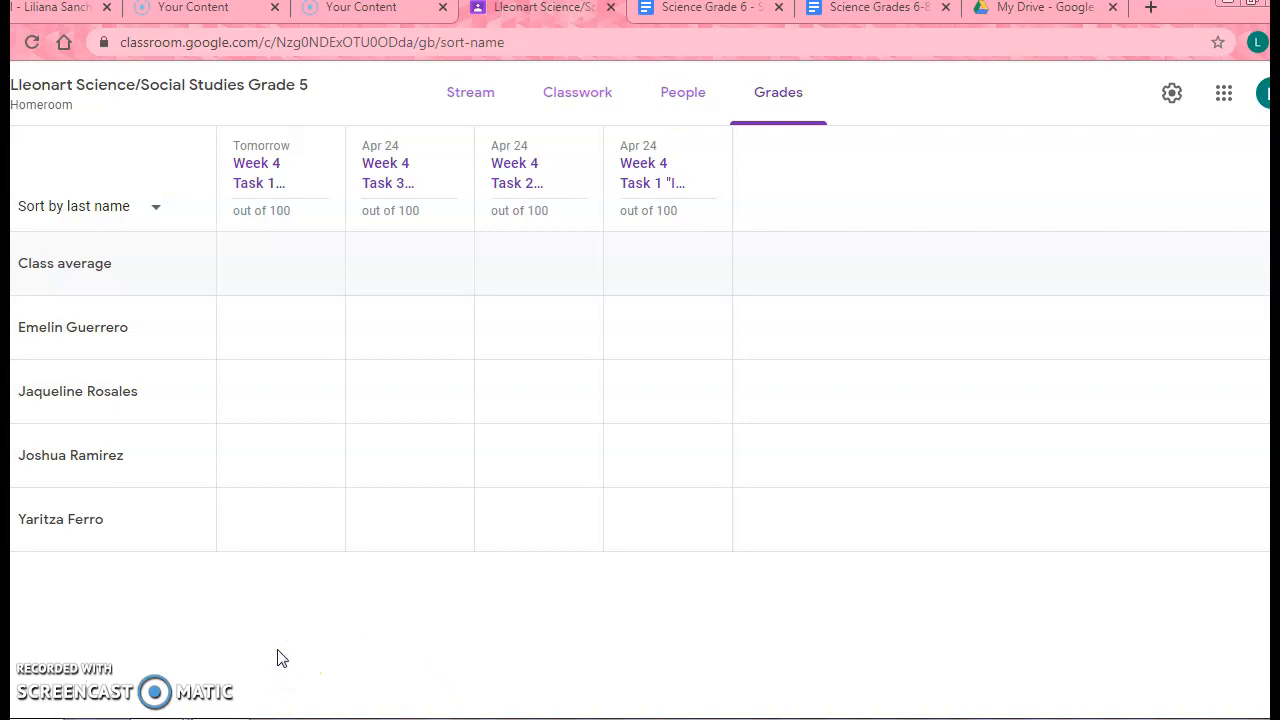